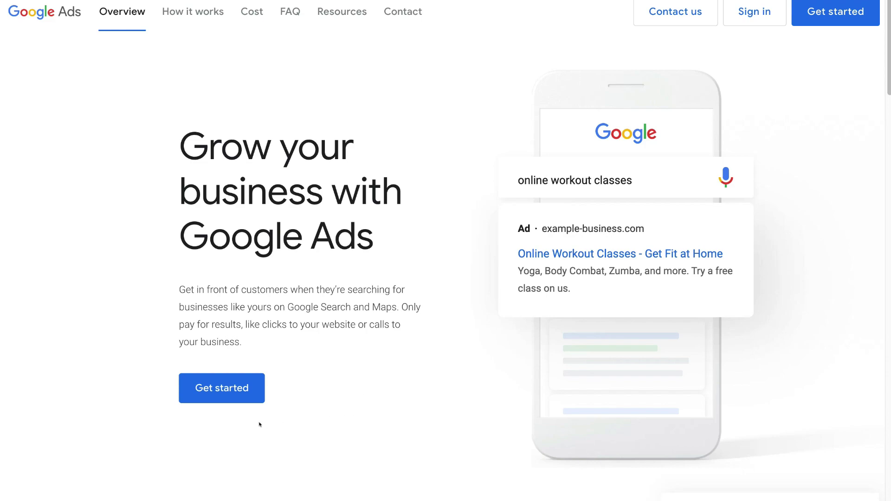
Step: Get started with Google Ads and sign in with the account e-mail and password
click(217, 397)
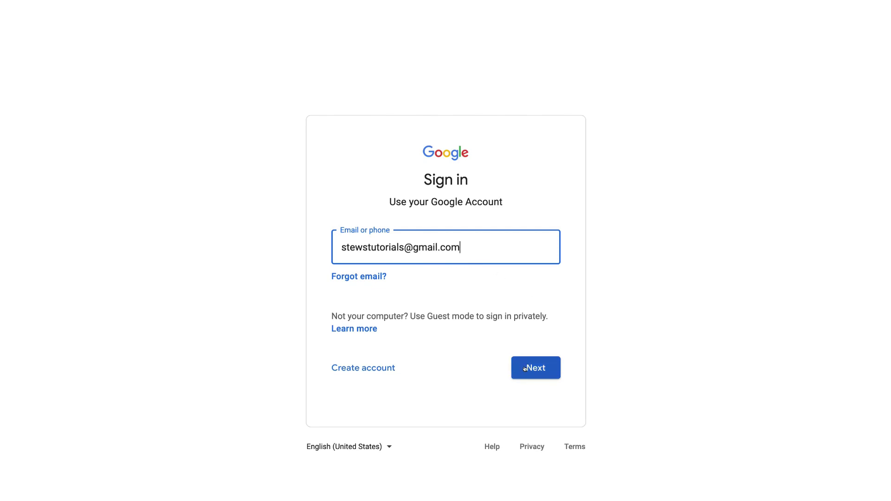
click(545, 368)
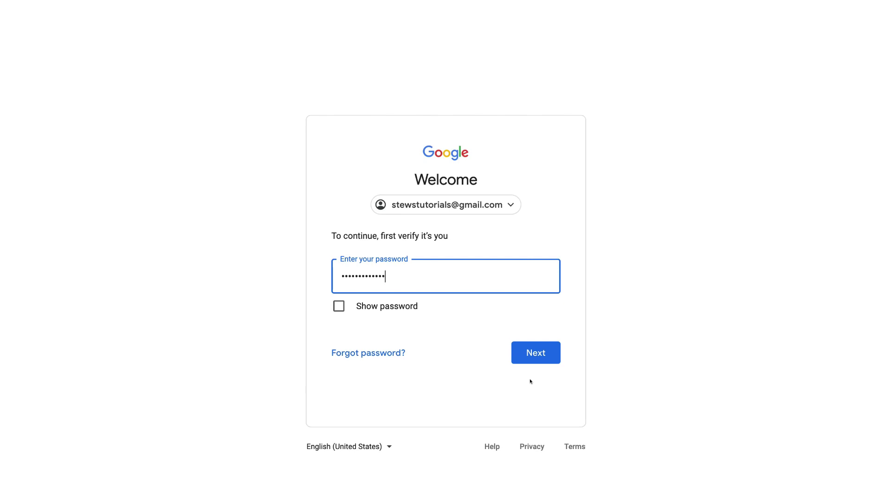
click(543, 353)
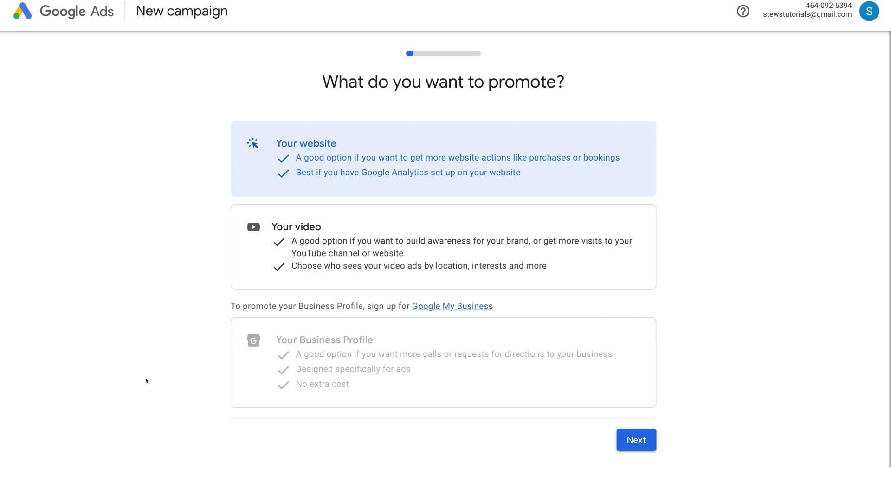
Step: Switch to Expert Mode and create an account without a campaign, submitting New Zealand as billing country and New Zealand Dollar as currency
scroll(517, 500, down, 1)
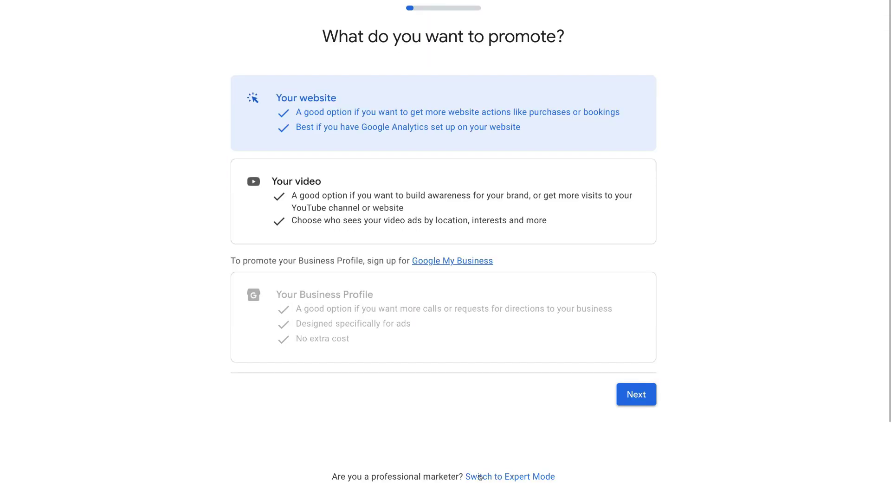
click(528, 477)
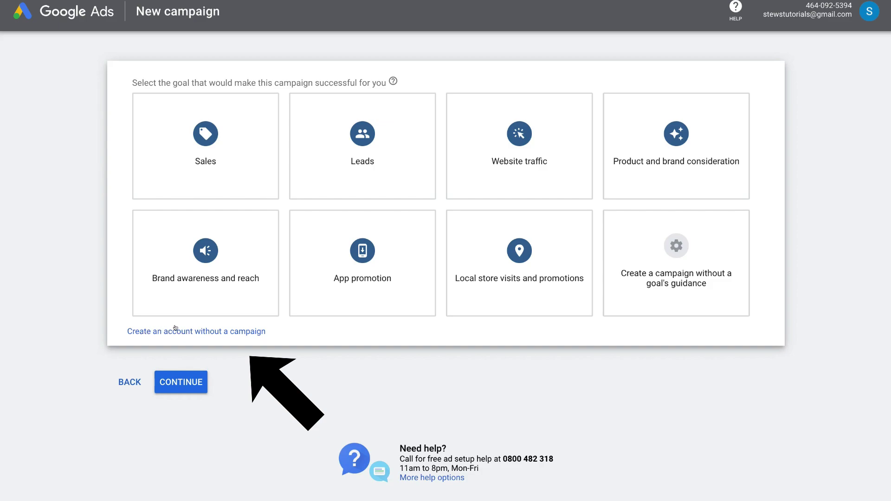
click(206, 330)
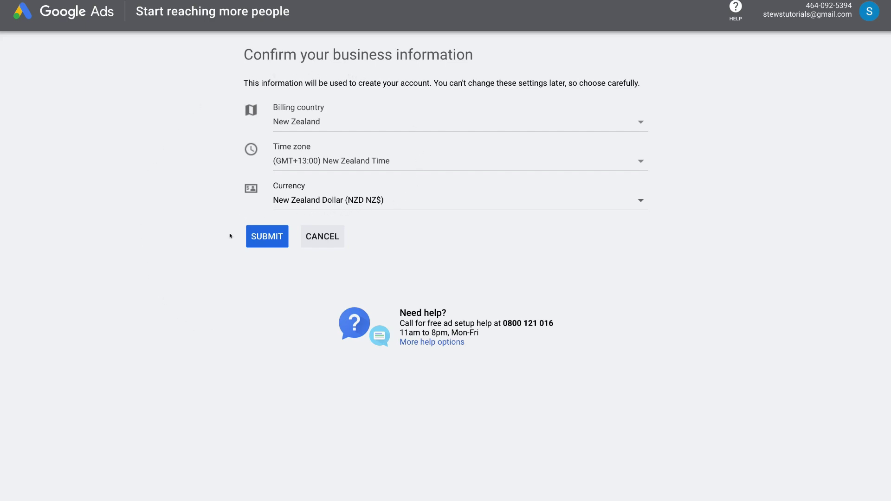
click(267, 236)
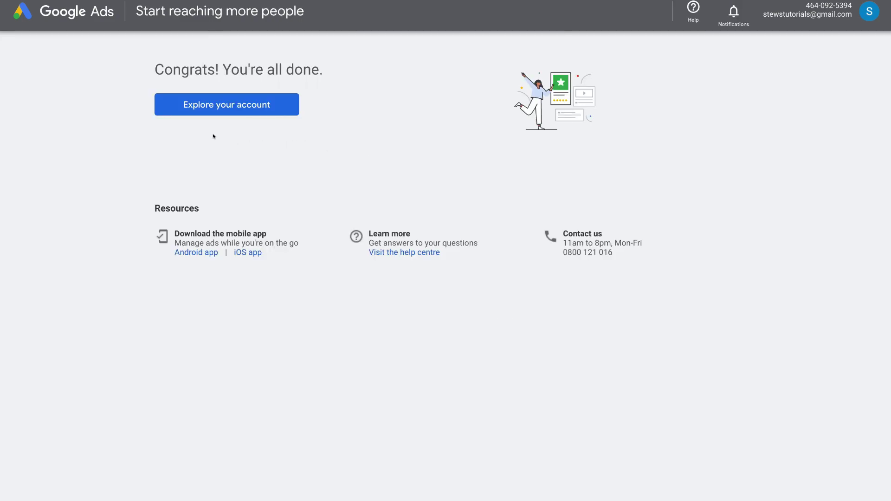
click(232, 109)
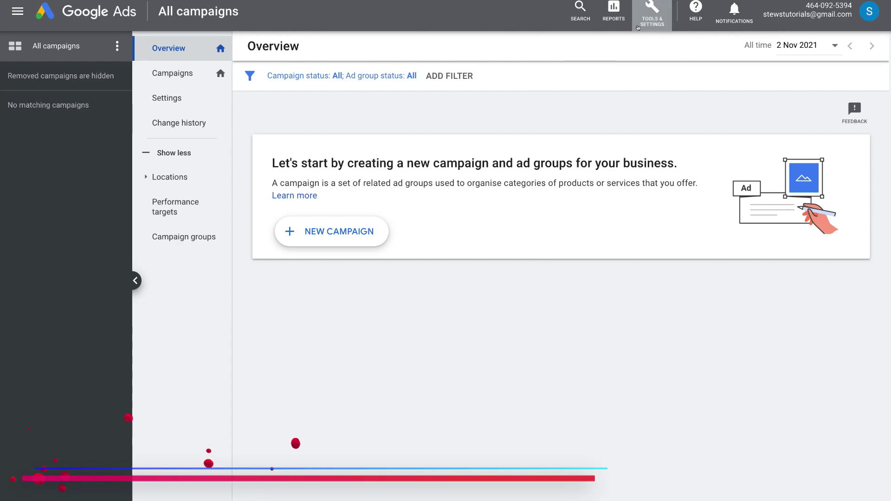
Step: Open the billing settings and fill in the customer info with business name Syndeo Media and the business address
click(640, 21)
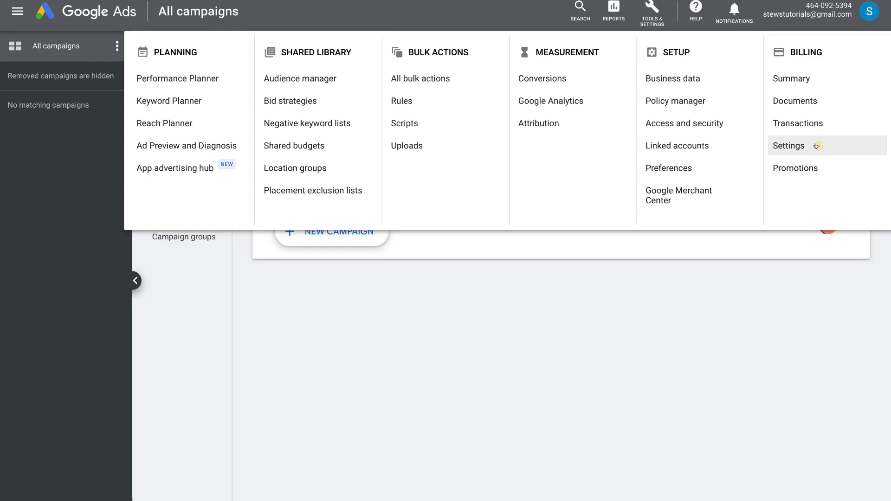
click(815, 146)
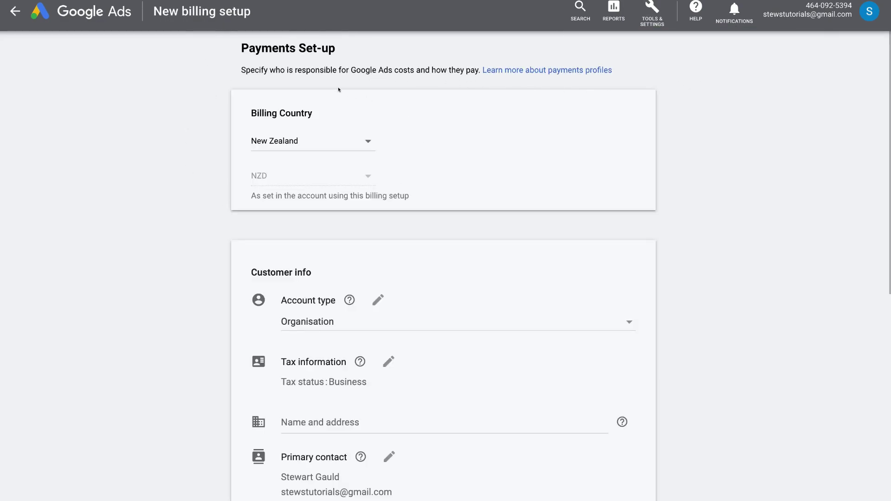
scroll(194, 224, down, 4)
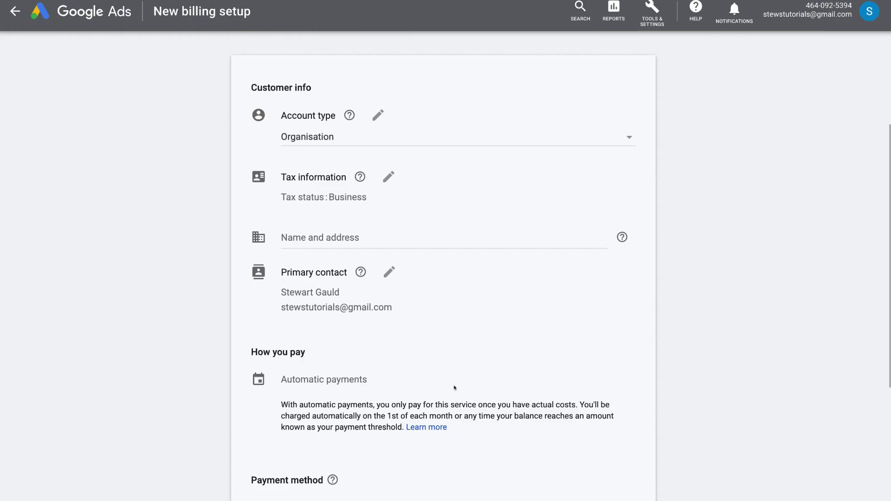
click(529, 237)
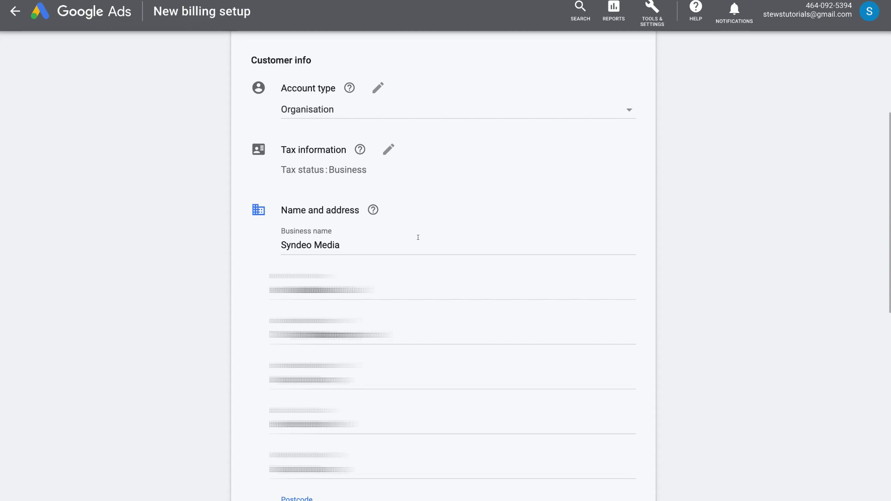
scroll(792, 306, down, 10)
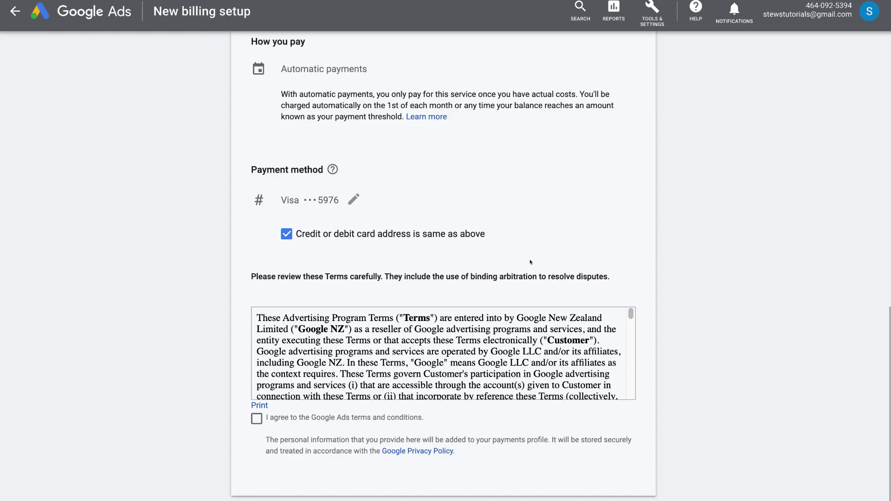
Step: Agree to the Google Ads terms and conditions and submit the billing setup
click(257, 418)
scroll(458, 353, down, 5)
scroll(459, 354, down, 5)
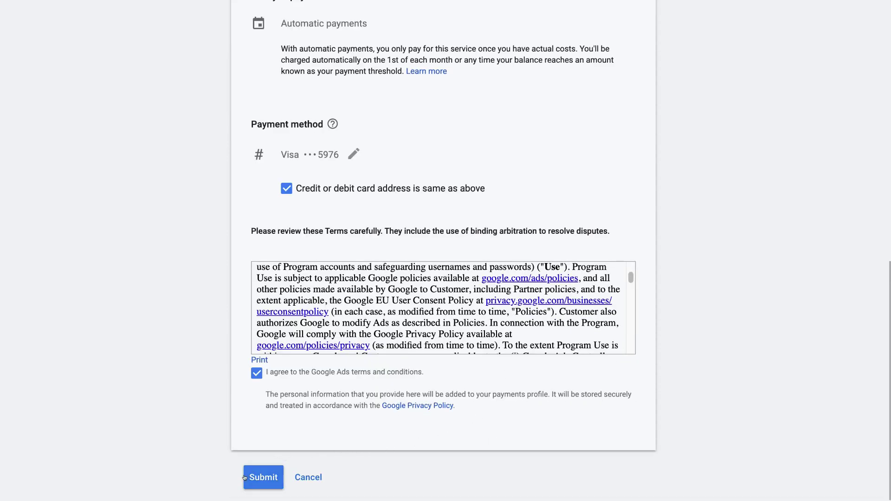
click(268, 477)
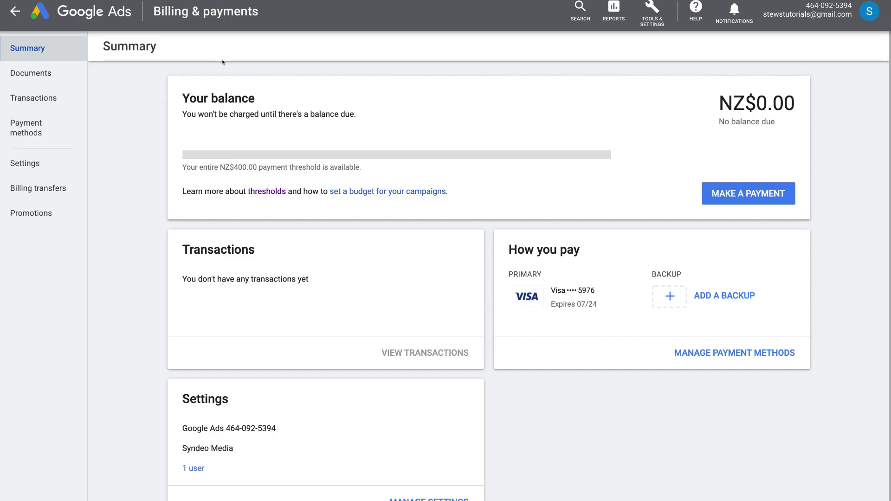
Step: Return from billing to the campaigns overview and start a new campaign from the Campaigns page
click(10, 10)
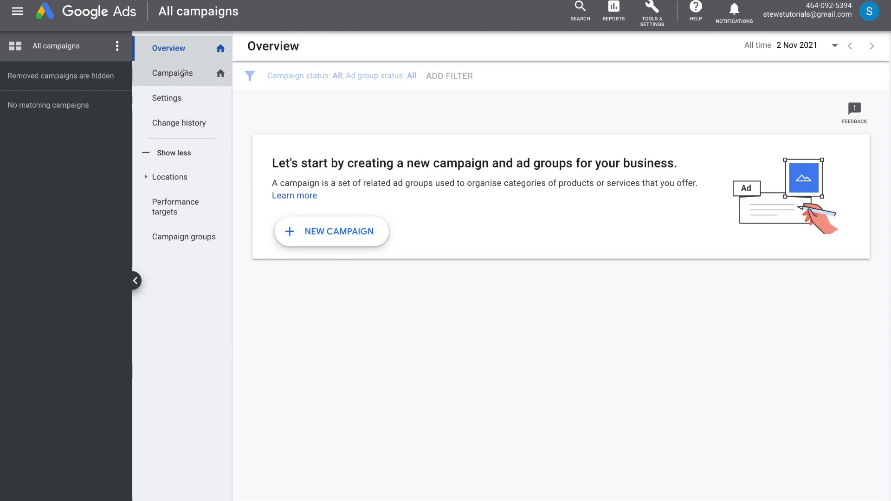
click(169, 74)
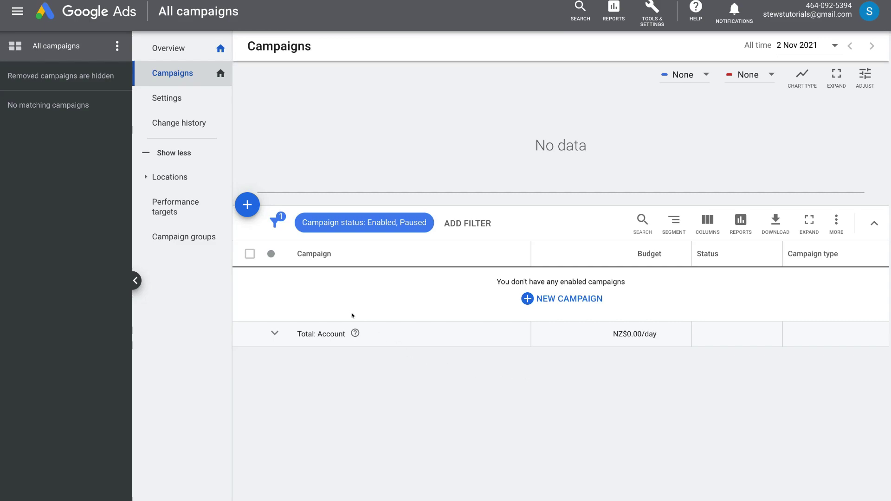
click(246, 203)
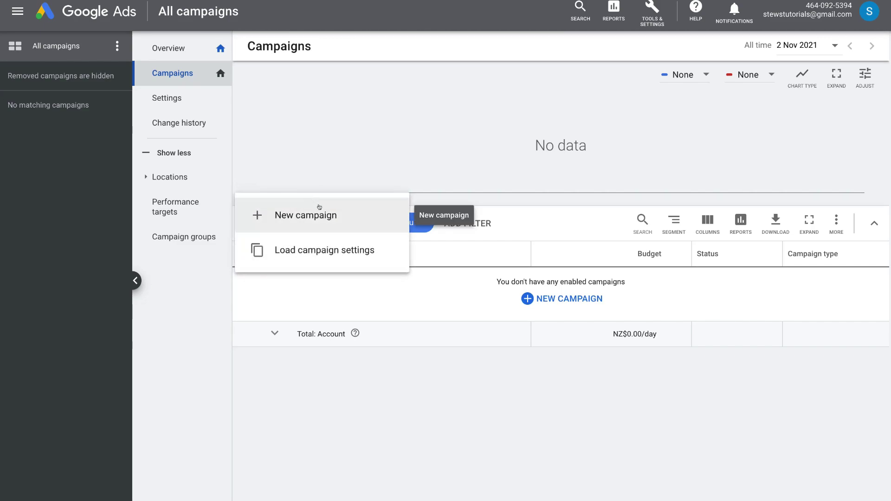
click(360, 219)
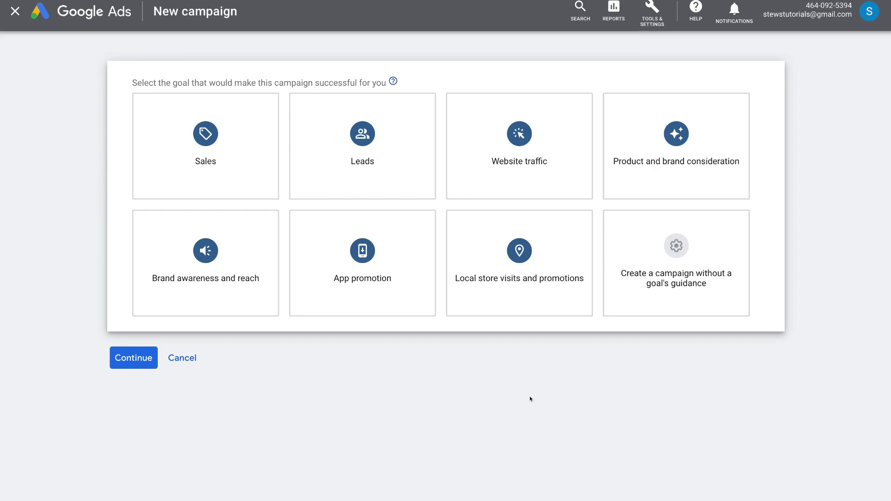
Step: Choose to create the campaign without a goal's guidance and select the Search campaign type
mouse_move(696, 288)
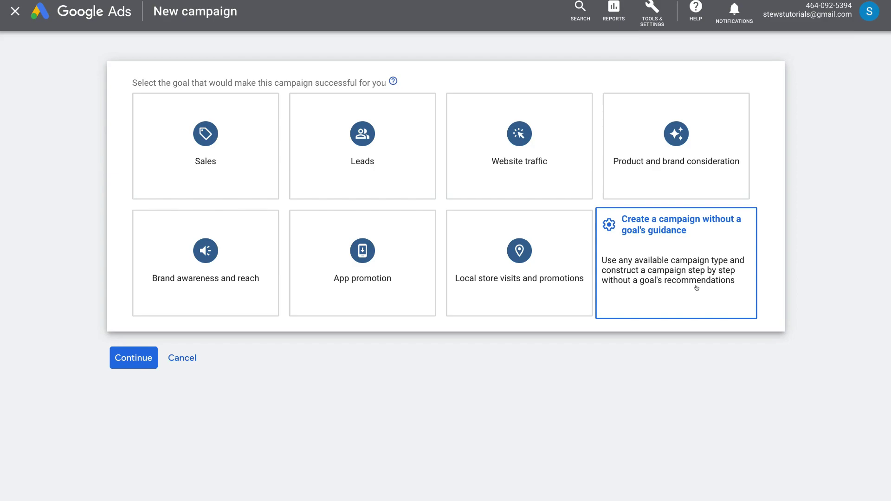
click(697, 288)
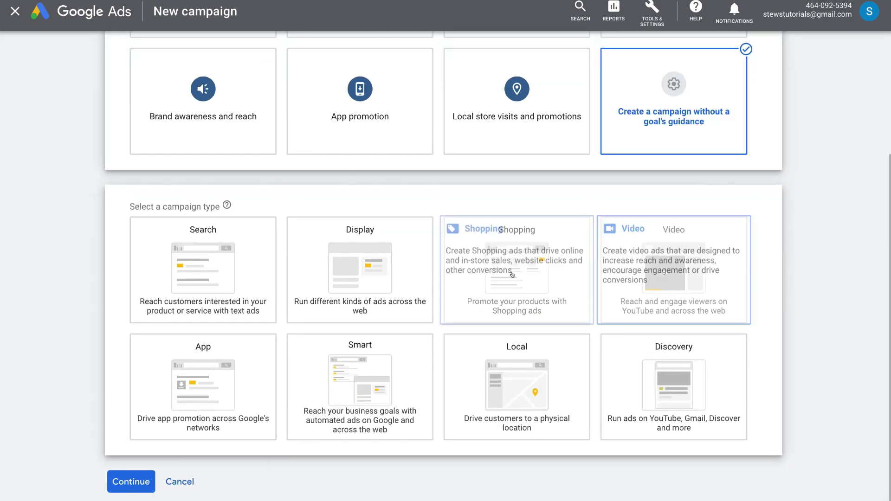
mouse_move(210, 281)
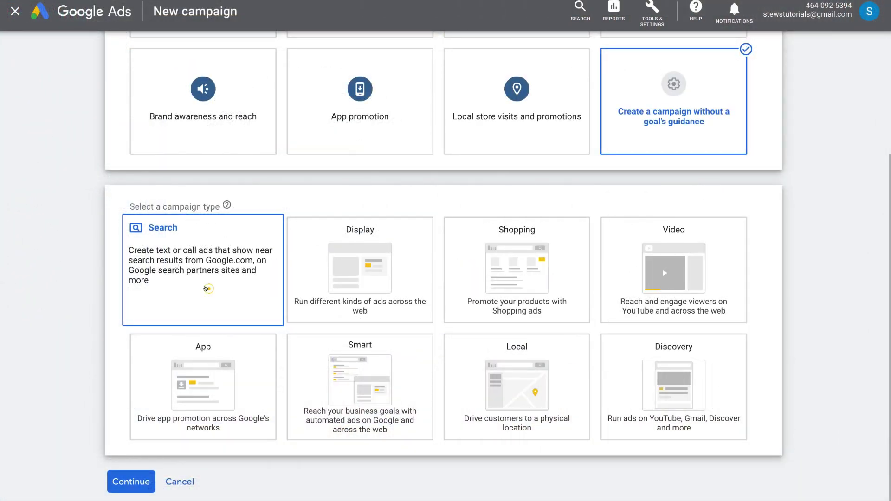
click(205, 289)
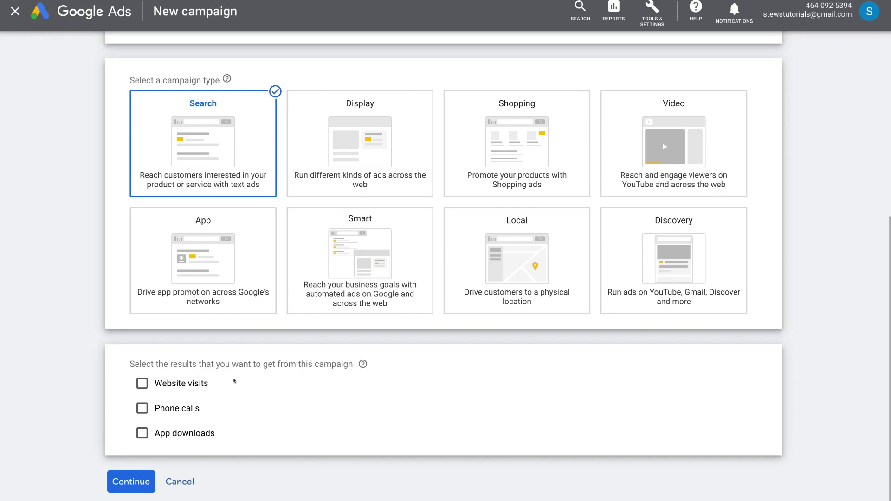
click(142, 384)
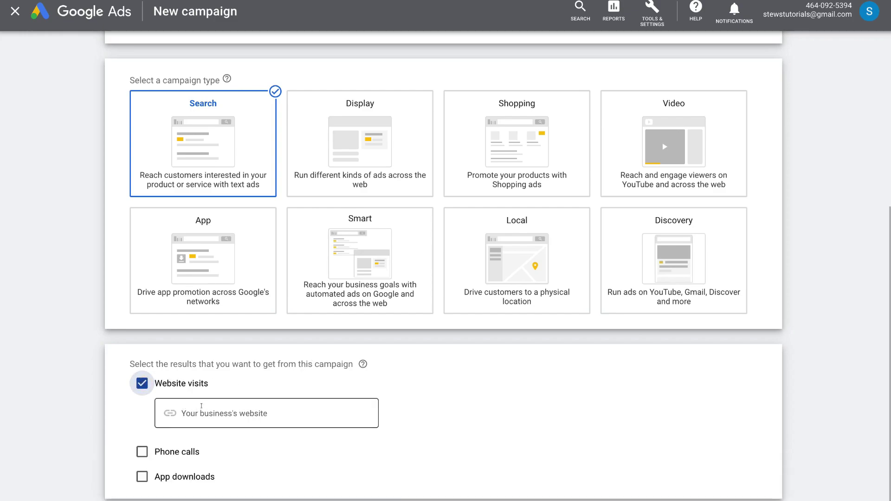
click(231, 406)
text(www.syndeomedia.co.nz)
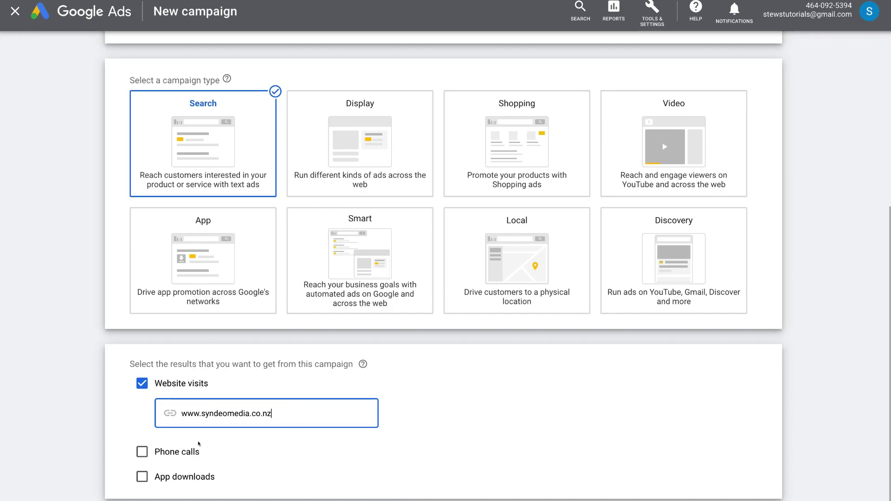
Step: Add phone calls as a campaign result with country New Zealand and the business phone number, and continue to the campaign settings
click(142, 452)
scroll(468, 404, down, 2)
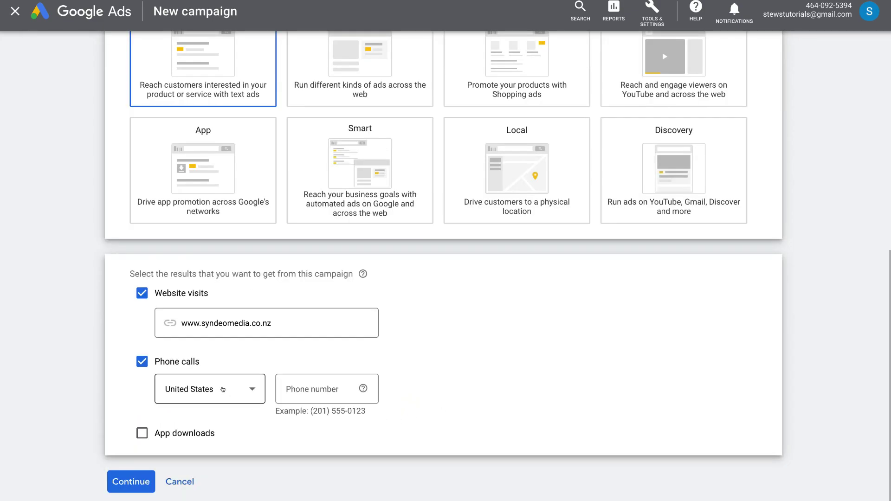
click(223, 390)
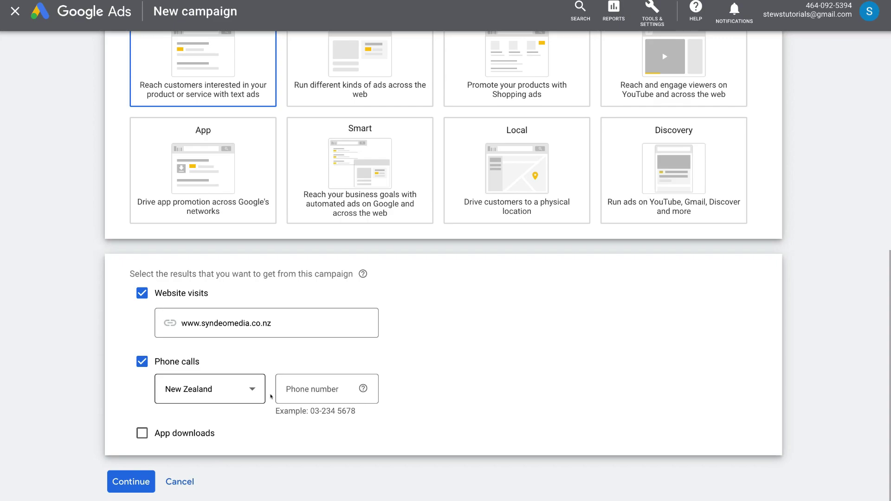
click(326, 394)
key(ctrl+v)
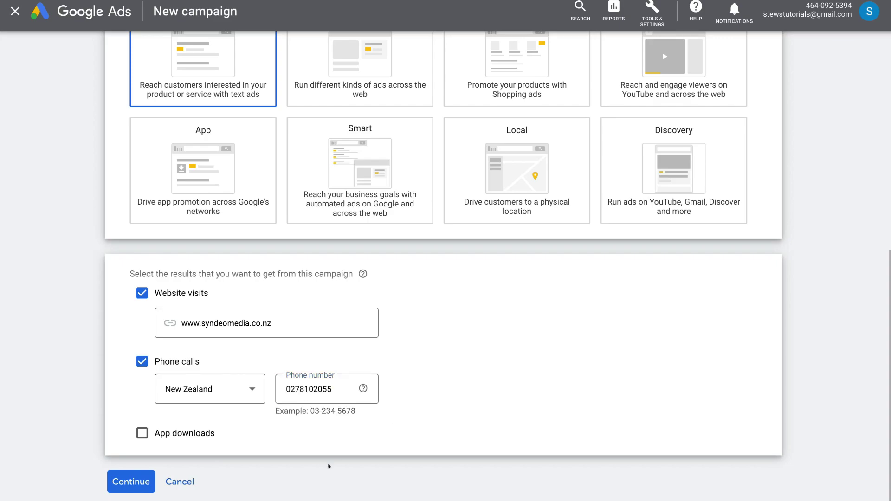
click(131, 481)
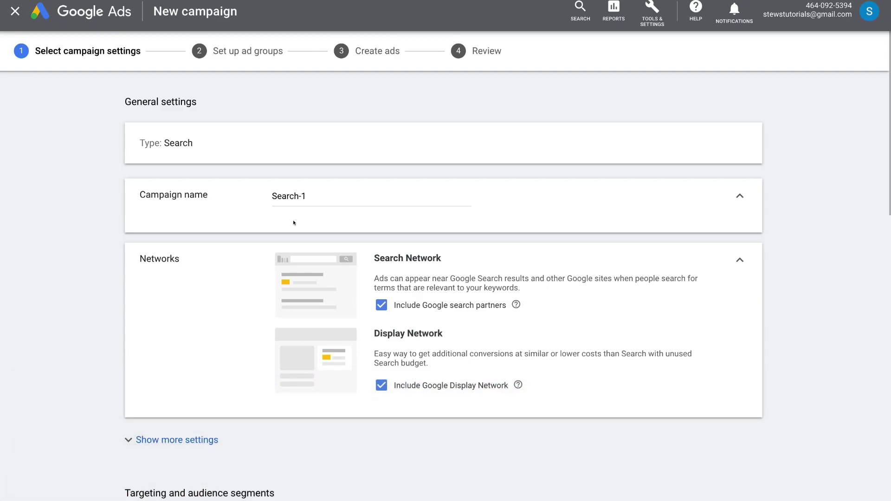
Step: Name the campaign "Campaign #1" and exclude the Google Display Network from its networks
click(321, 195)
text(Campaign #1)
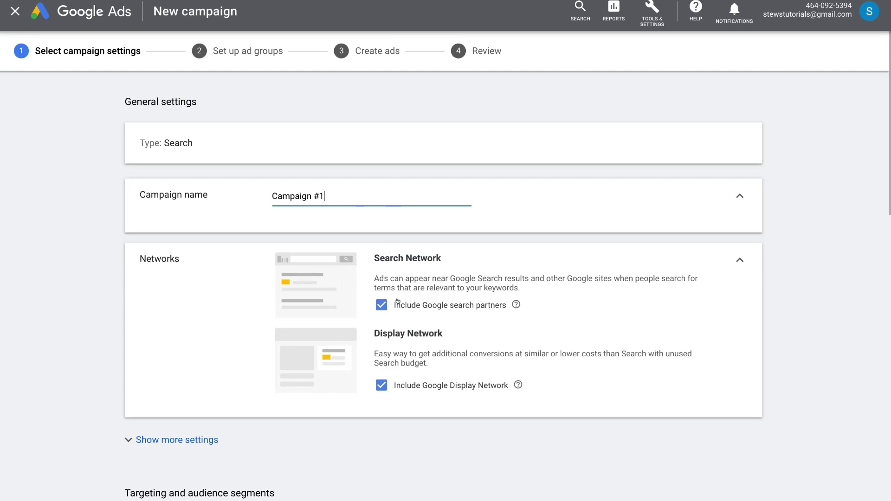
click(381, 385)
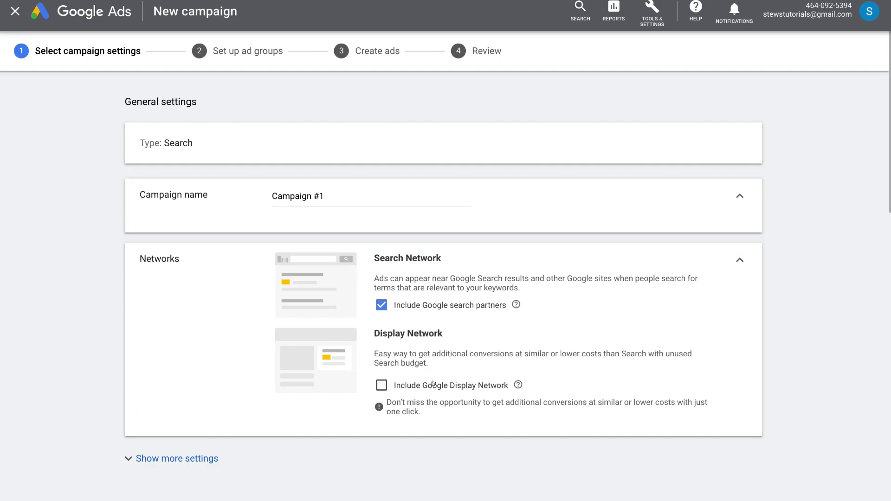
Step: Target the city of Tauranga, Bay of Plenty, New Zealand, limited to people in or regularly in the targeted locations
scroll(436, 384, down, 7)
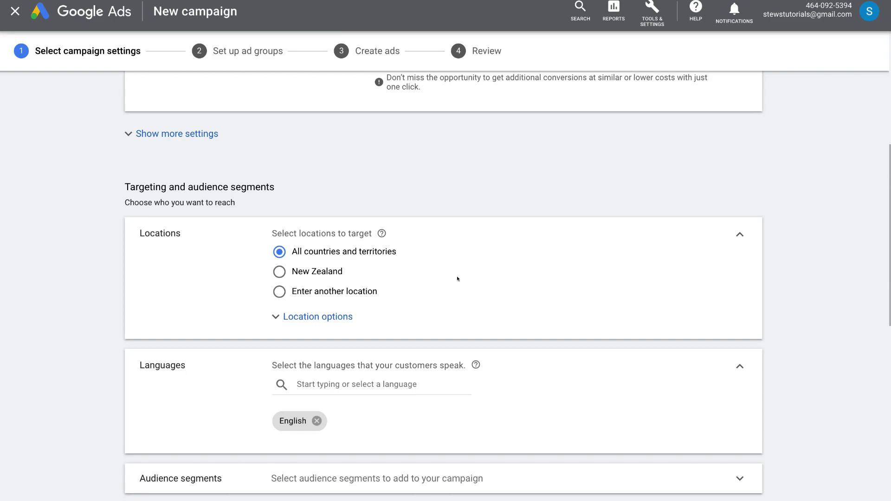
click(313, 316)
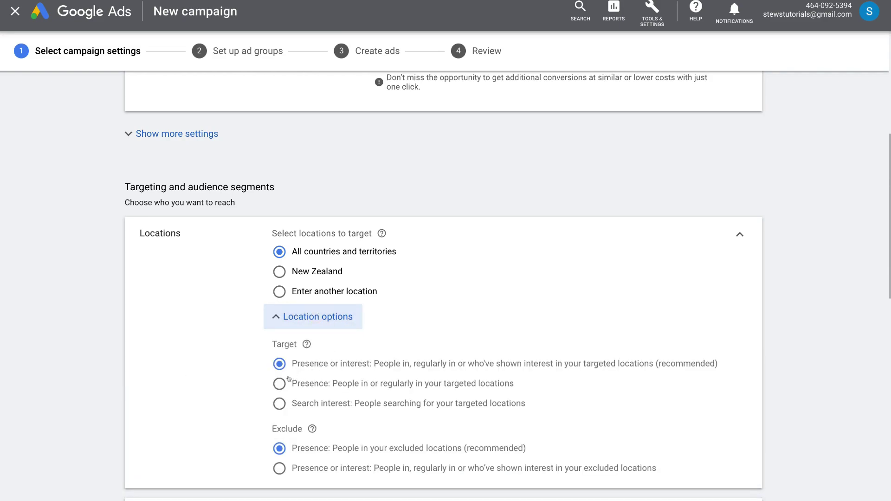
click(274, 381)
click(279, 293)
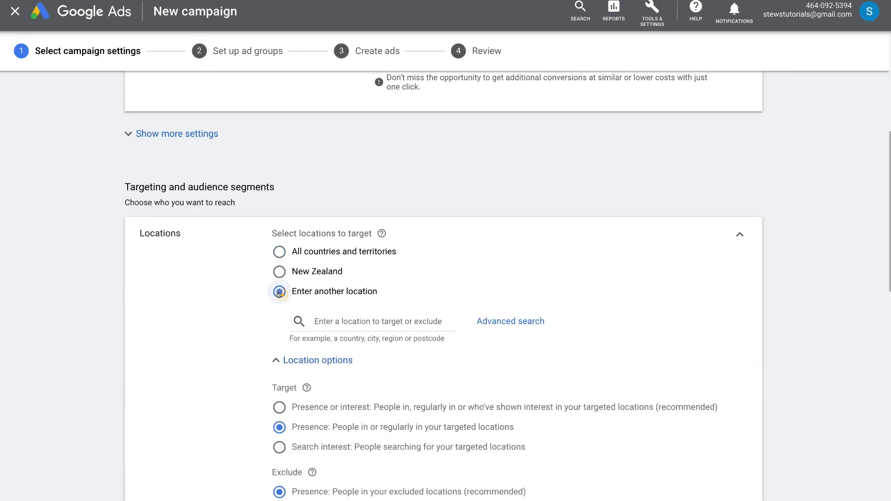
click(328, 316)
text(Bay)
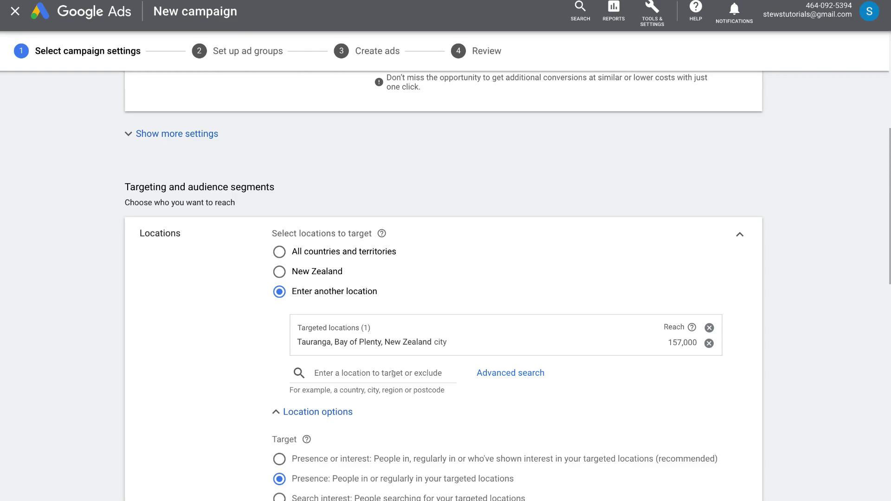
Step: Set the campaign's average daily budget to NZ$10.00 with Clicks as the bidding focus
scroll(253, 360, down, 1)
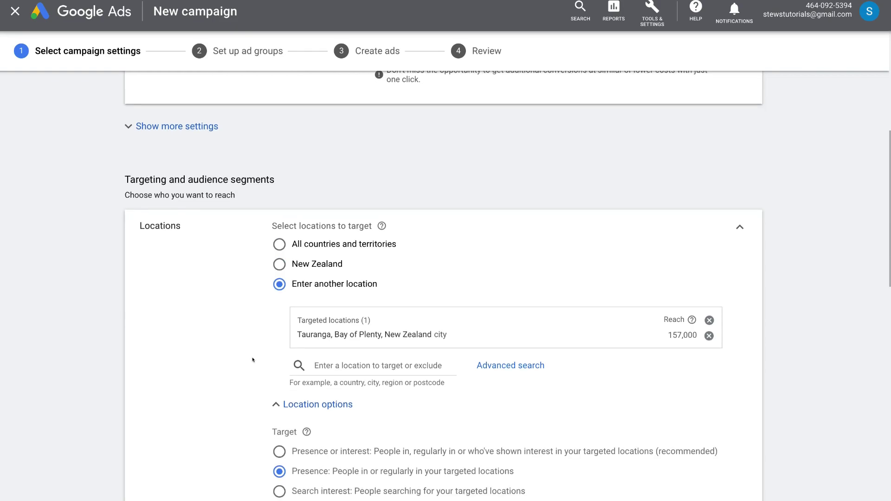
scroll(252, 359, down, 8)
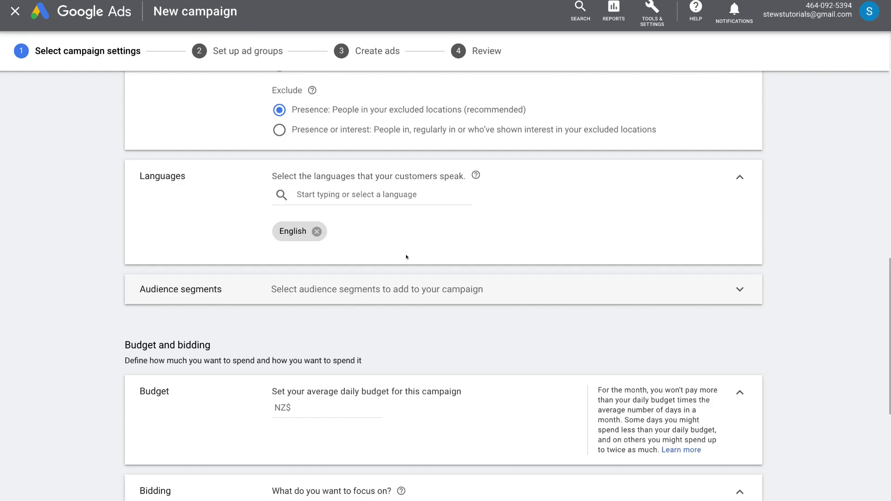
scroll(405, 290, down, 1)
scroll(406, 291, down, 3)
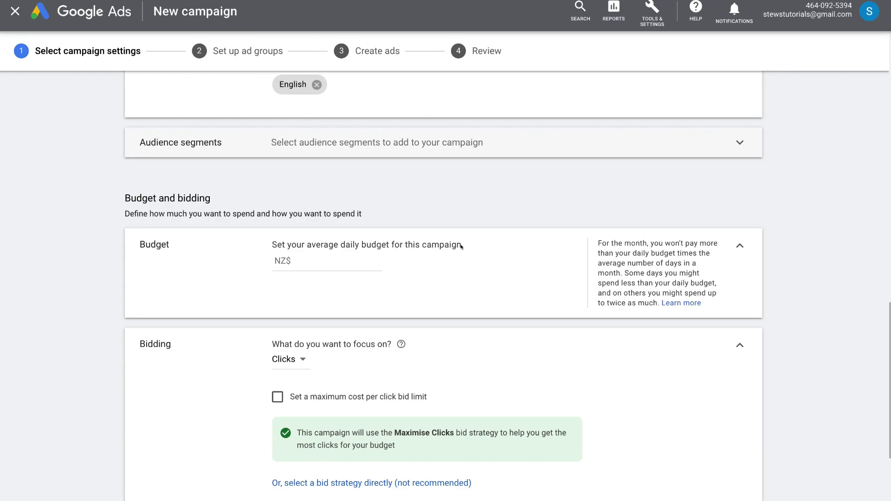
click(312, 258)
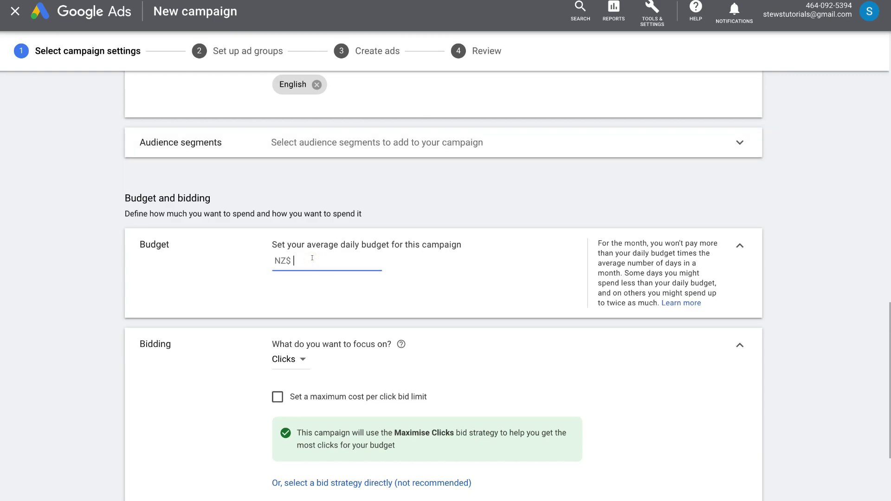
text(10)
click(299, 360)
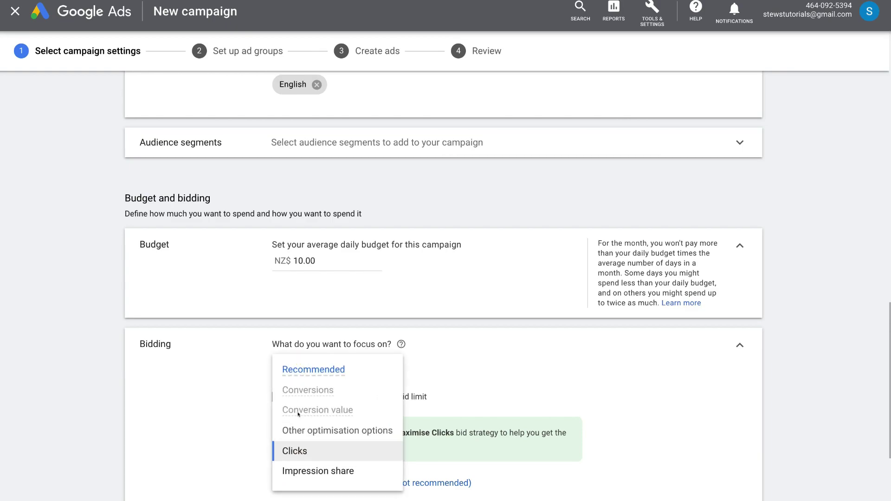
click(318, 449)
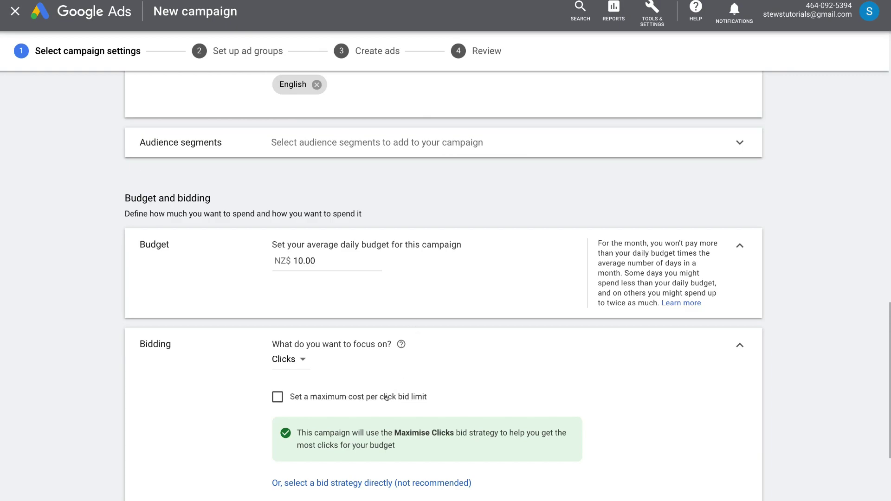
click(277, 396)
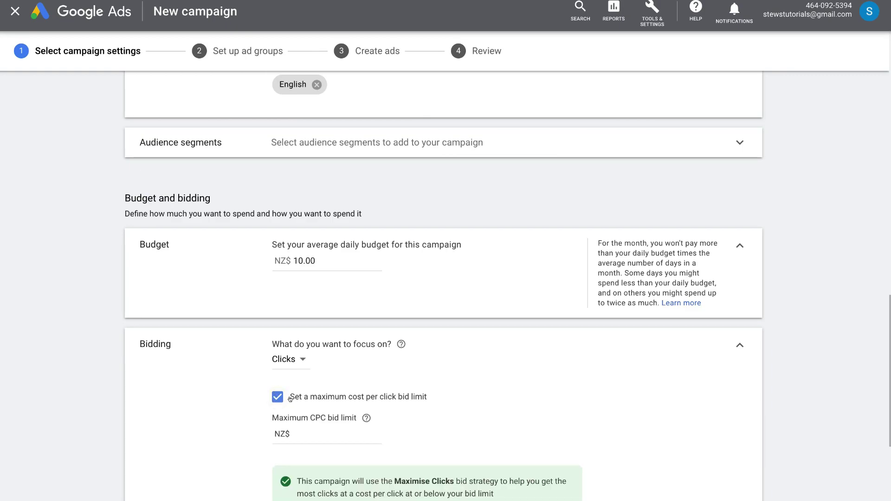
click(306, 428)
text(2)
click(277, 397)
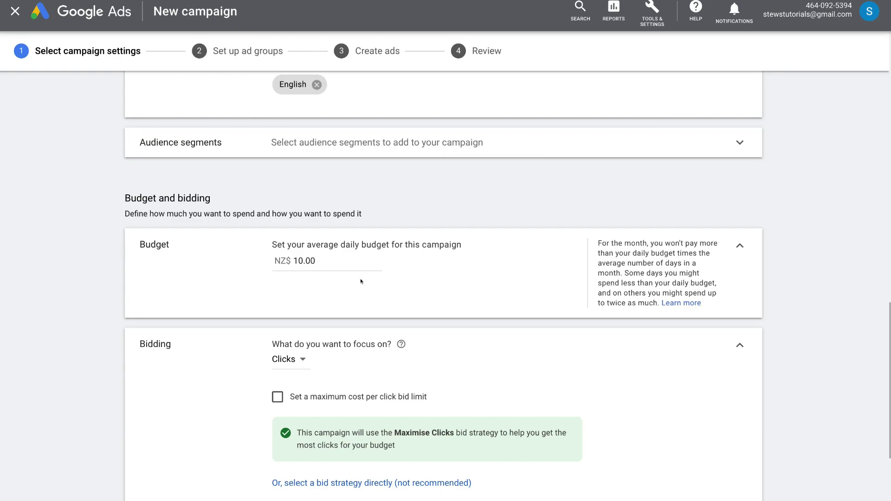
scroll(445, 361, down, 7)
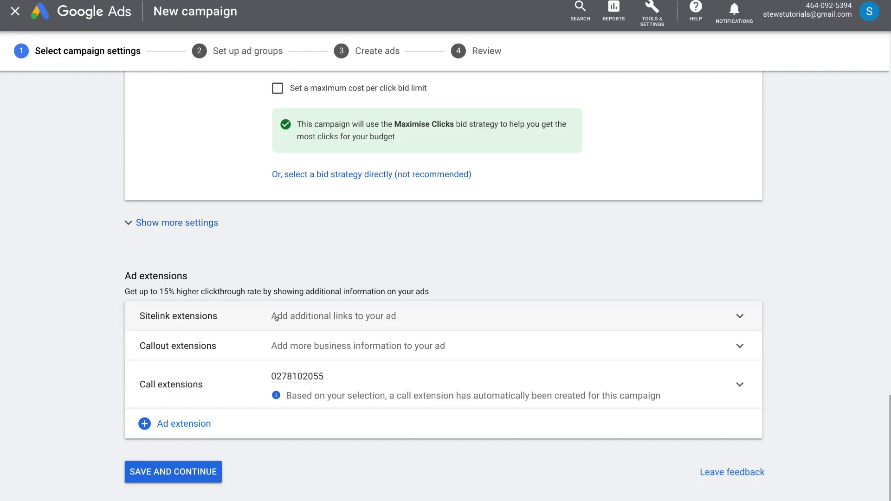
click(312, 317)
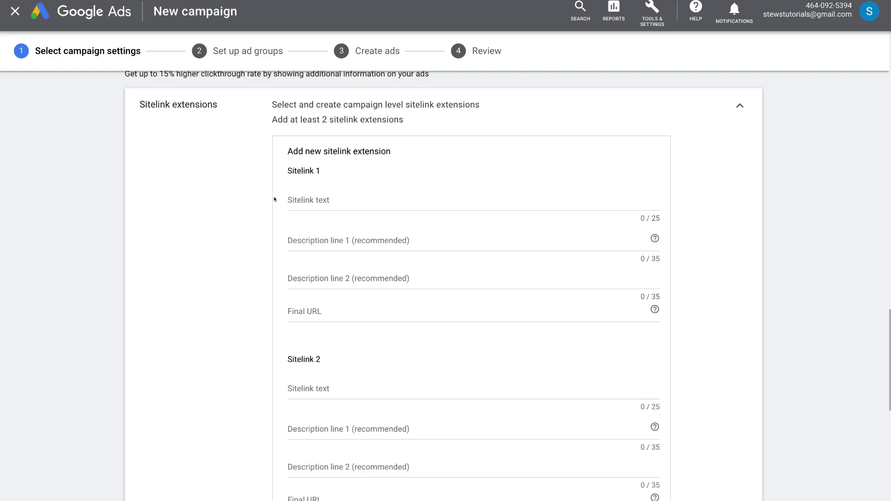
scroll(256, 218, down, 6)
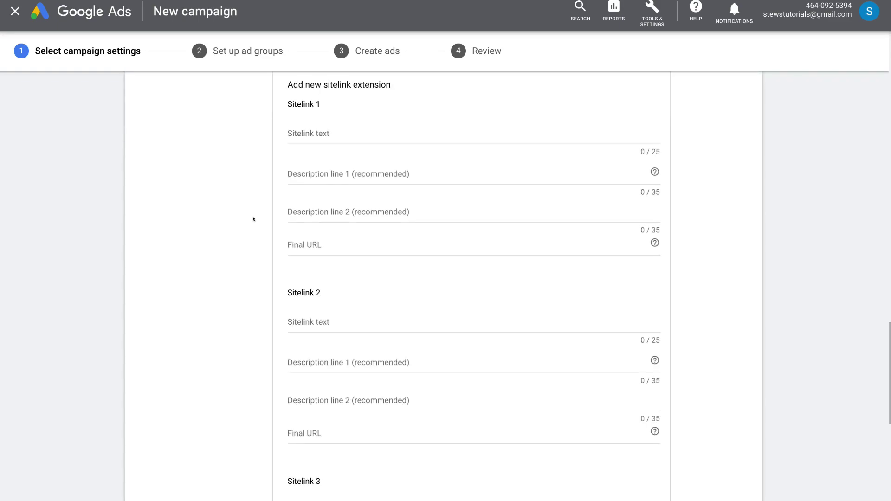
scroll(254, 219, down, 5)
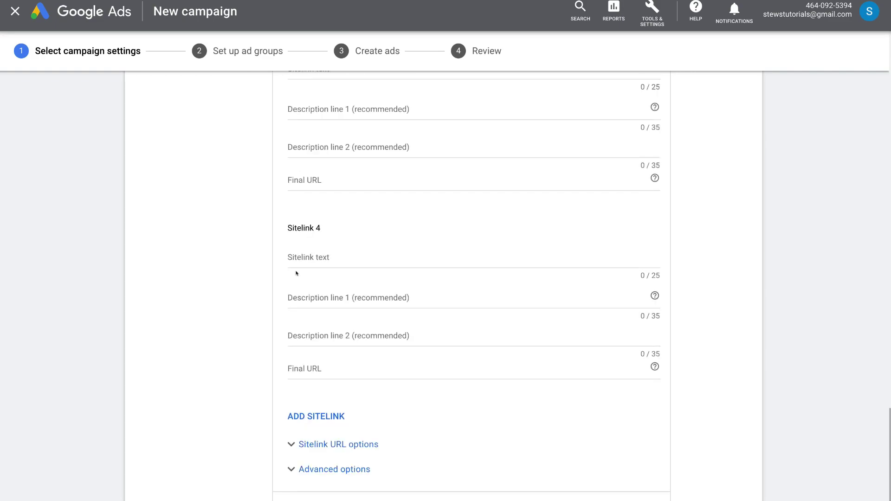
scroll(255, 255, up, 13)
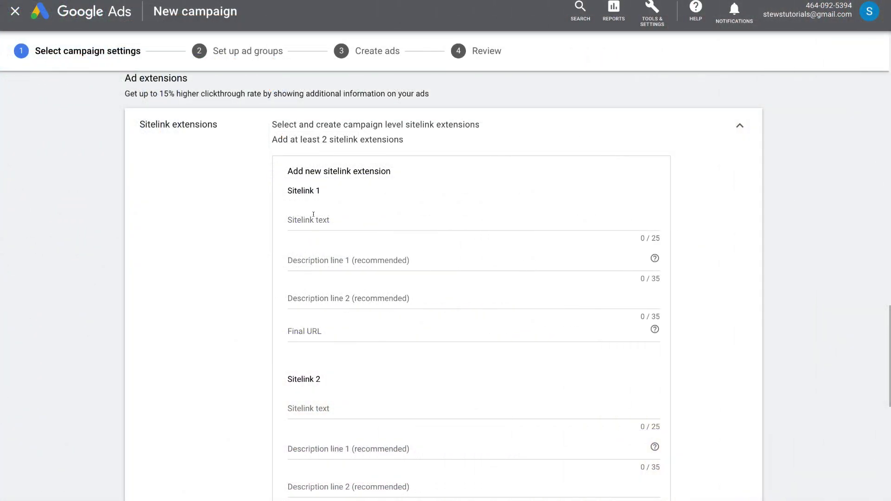
click(313, 214)
text(Contact us)
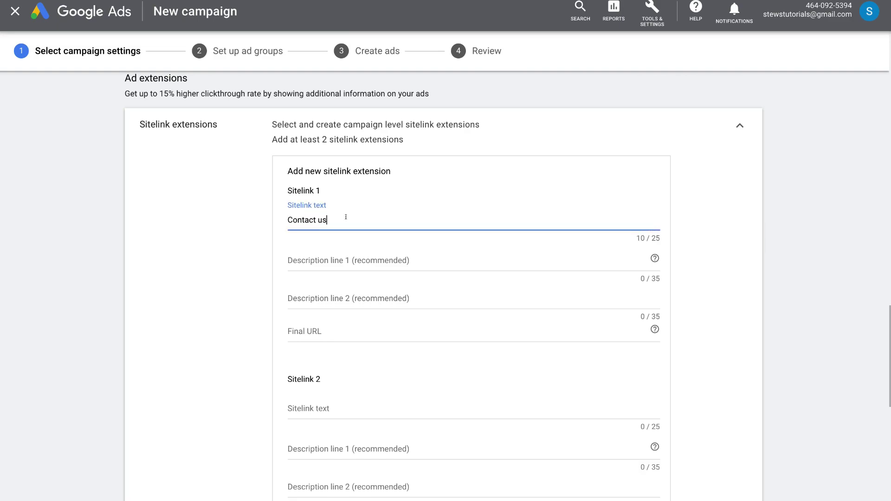
click(299, 260)
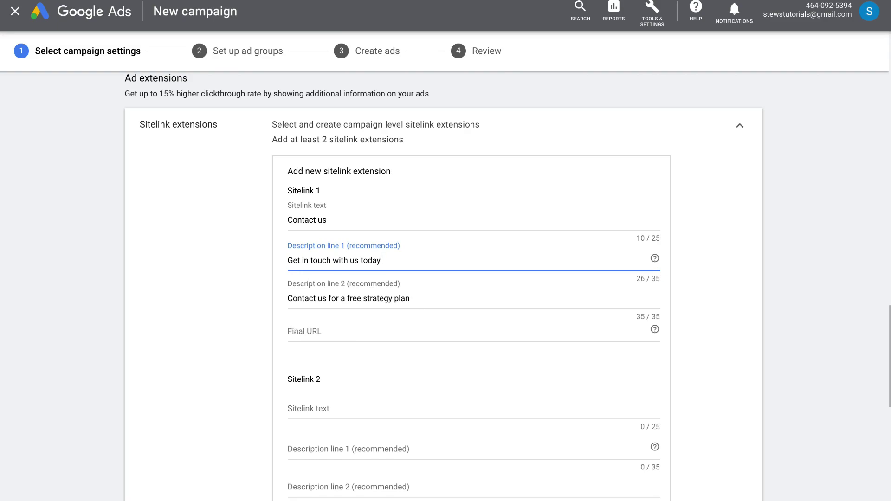
click(294, 331)
text(https://syndeomedia.co.nz/contact/)
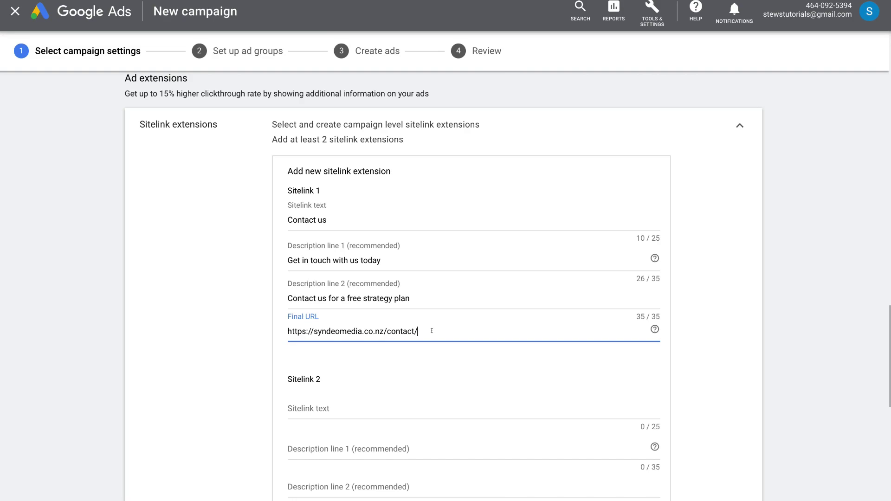
scroll(474, 349, up, 1)
scroll(447, 391, down, 3)
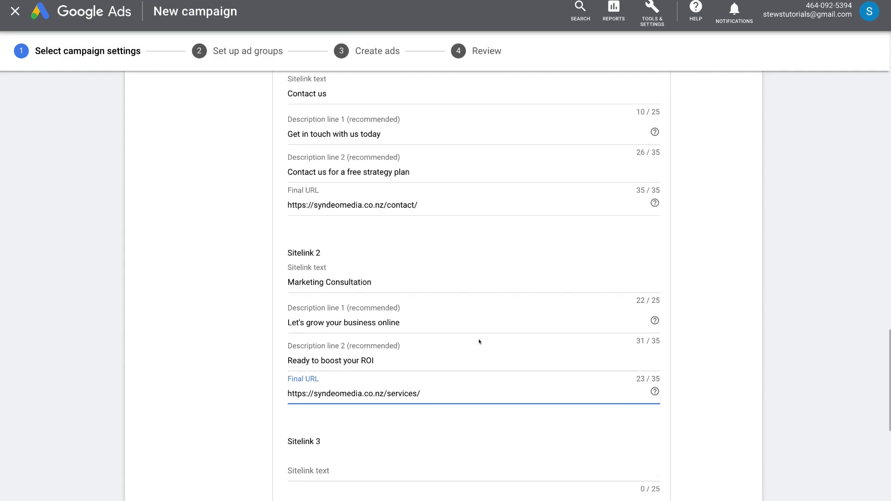
scroll(478, 341, down, 5)
scroll(478, 341, down, 4)
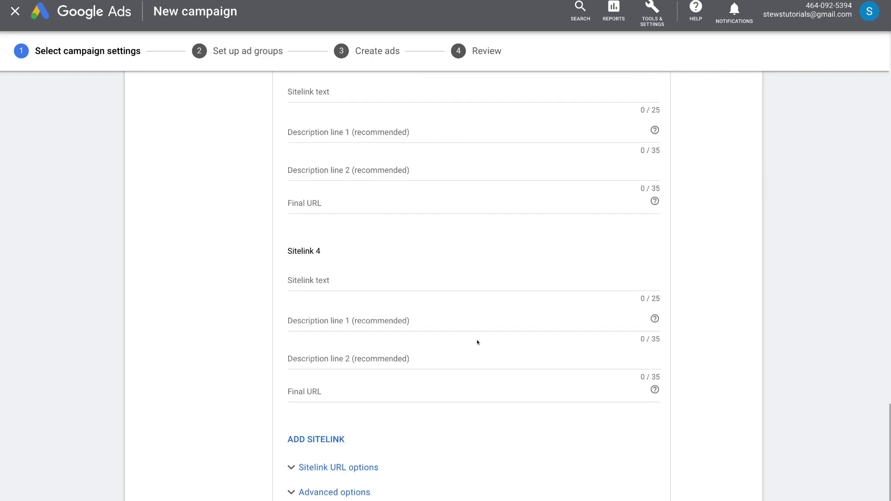
scroll(477, 339, down, 2)
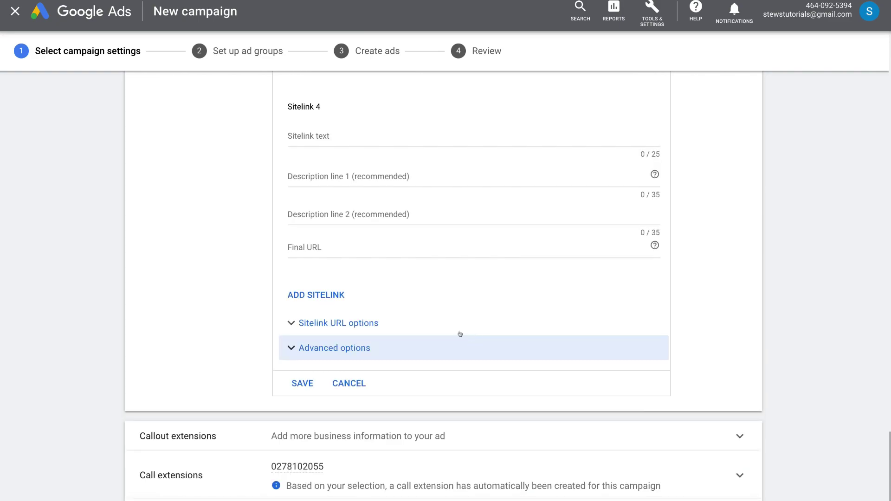
click(298, 383)
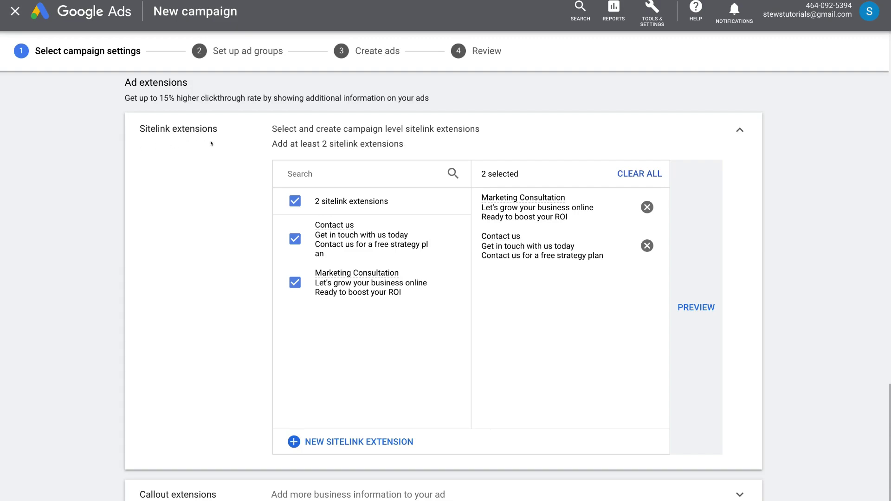
Step: Add and save the callout extensions "Free consultation", "Website reviews", "Social media manager" and "Get found online"
scroll(226, 244, down, 3)
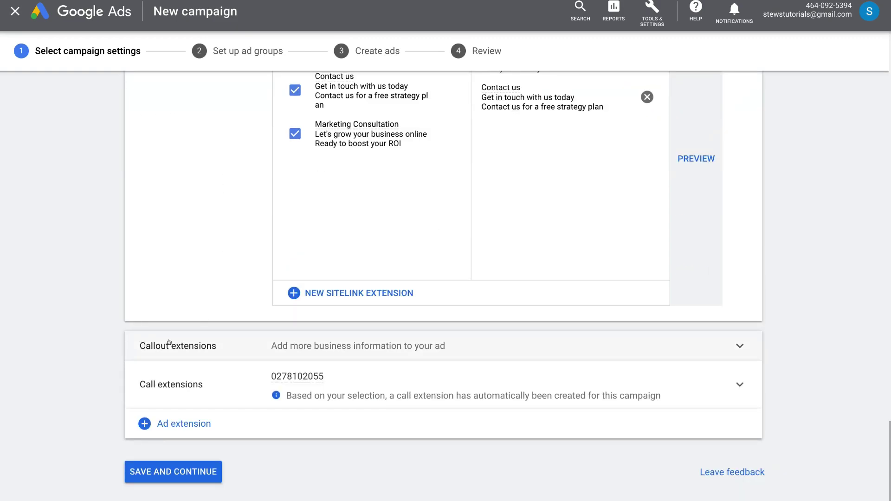
click(237, 345)
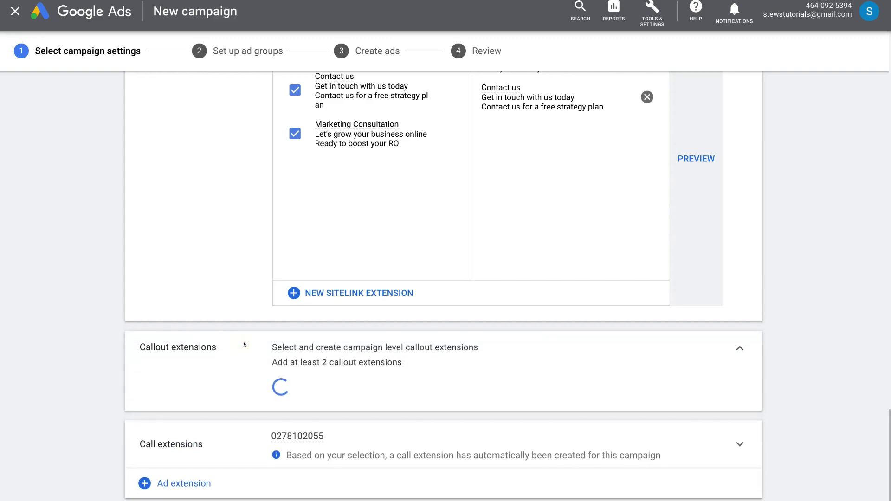
scroll(241, 344, down, 4)
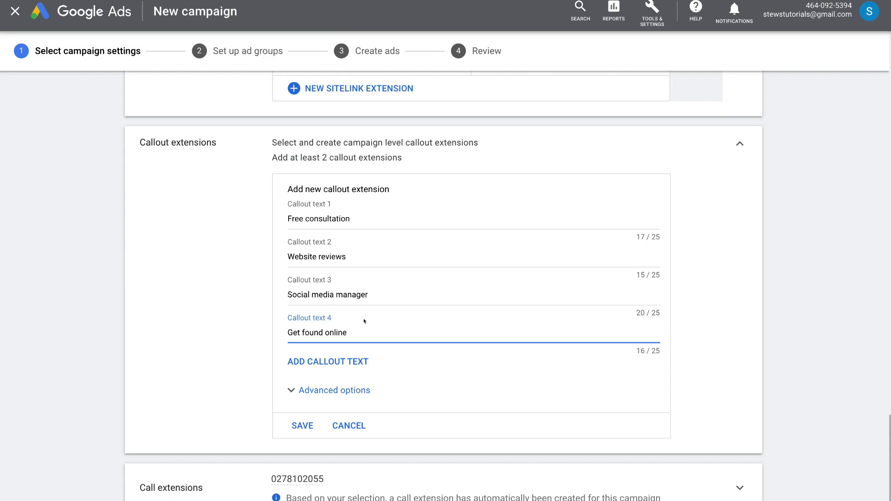
click(292, 419)
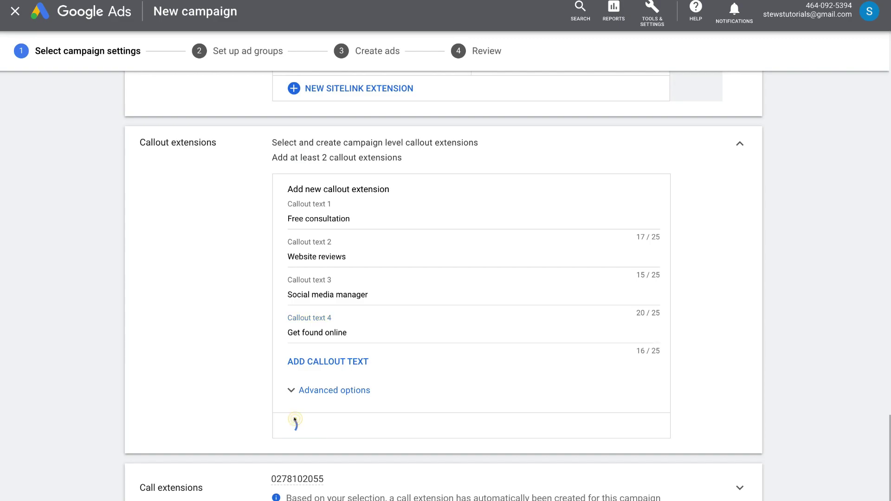
Step: Review the campaign's sitelink, callout and call extensions and the other ad extension types on offer
scroll(201, 324, up, 5)
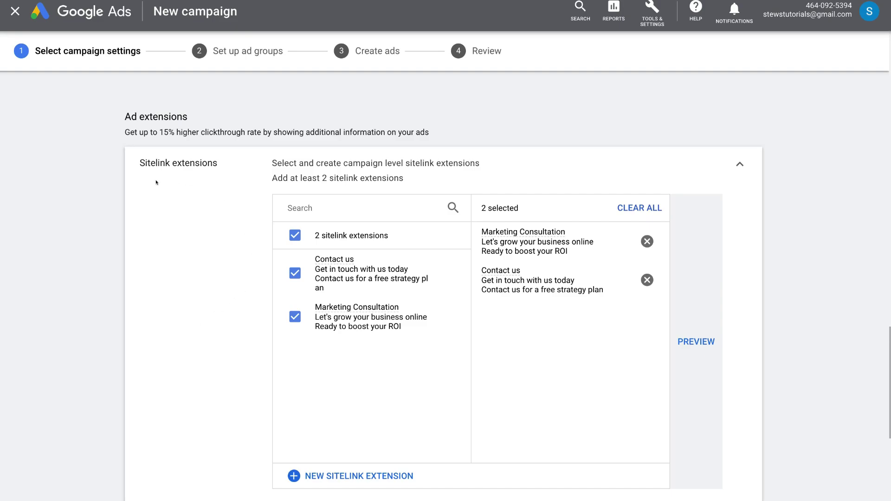
scroll(235, 245, down, 7)
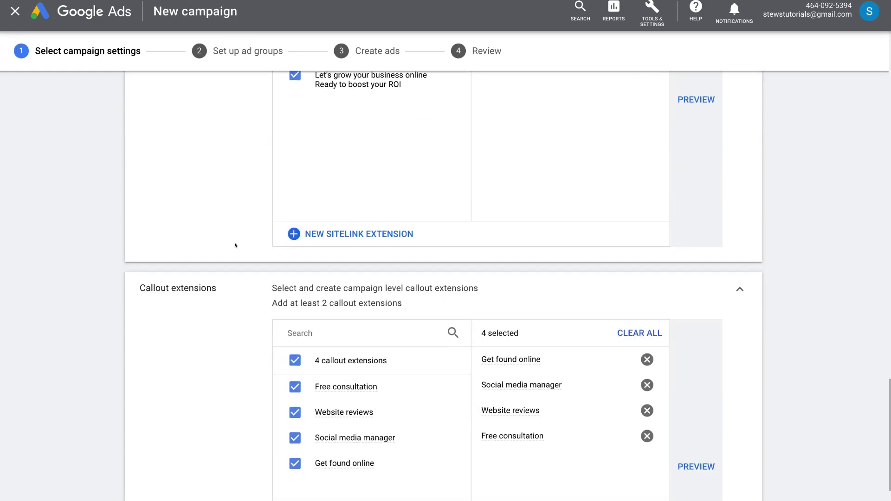
scroll(223, 242, down, 4)
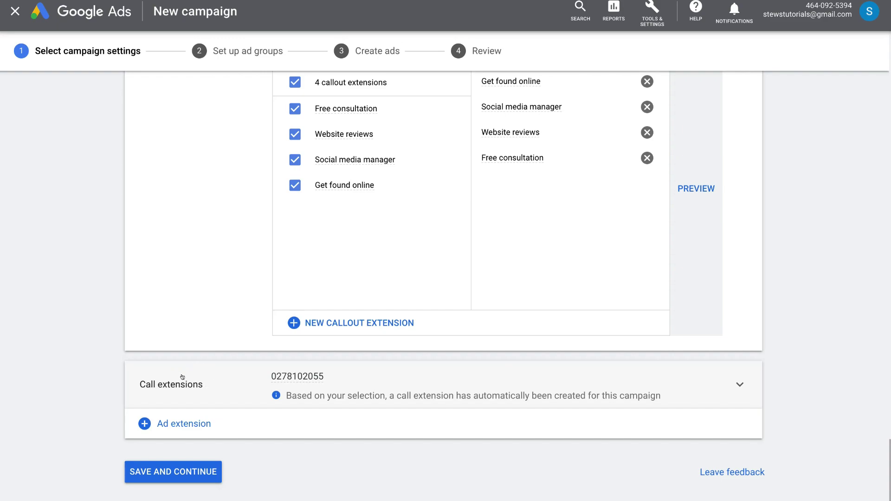
click(211, 385)
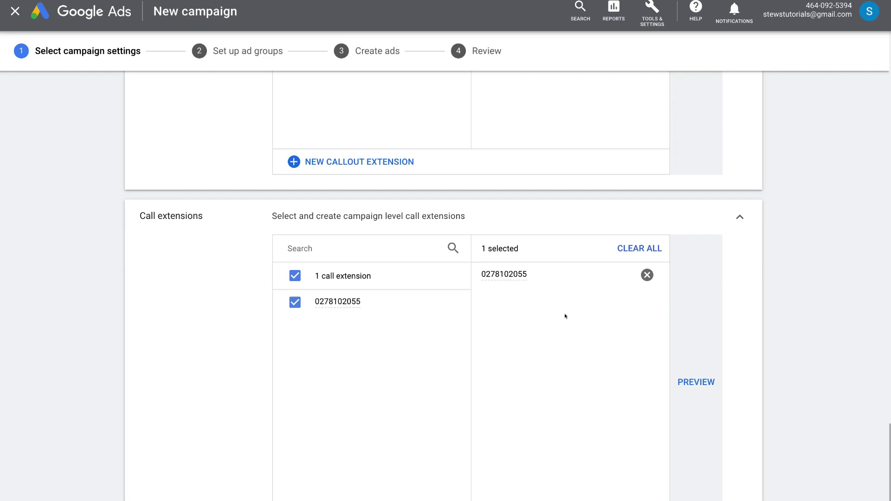
scroll(541, 411, down, 3)
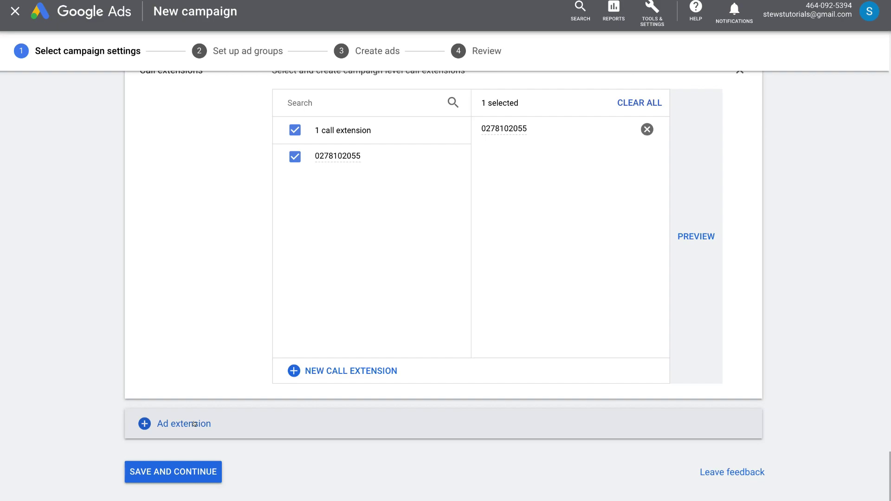
scroll(195, 422, down, 1)
click(197, 373)
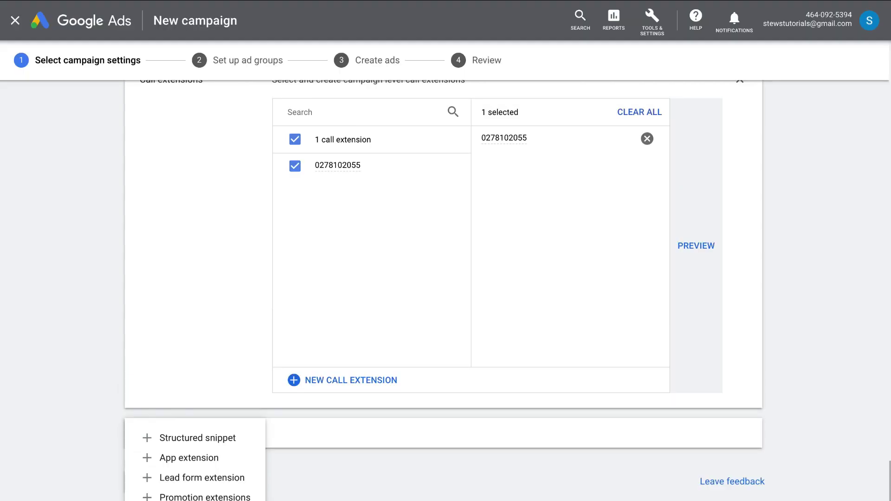
key(Escape)
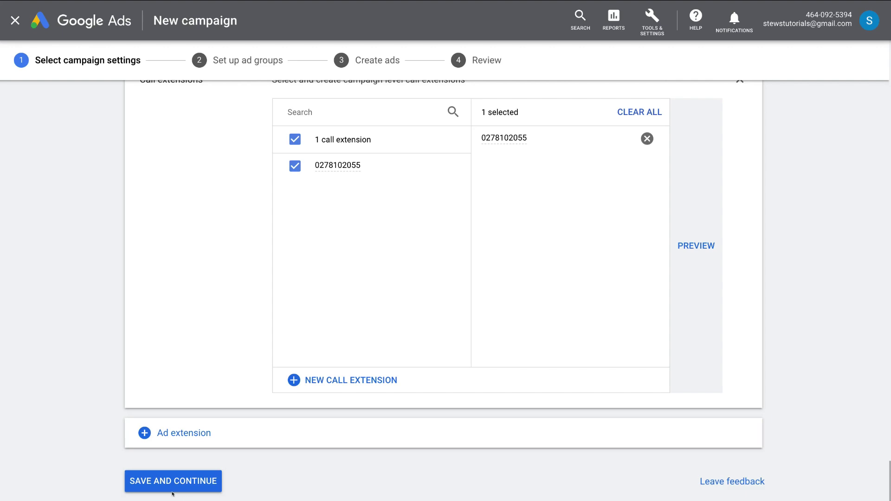
Step: Save the campaign settings and set up an ad group named "Digital Marketing 1" with "Digital Marketing" as its product or service
click(188, 479)
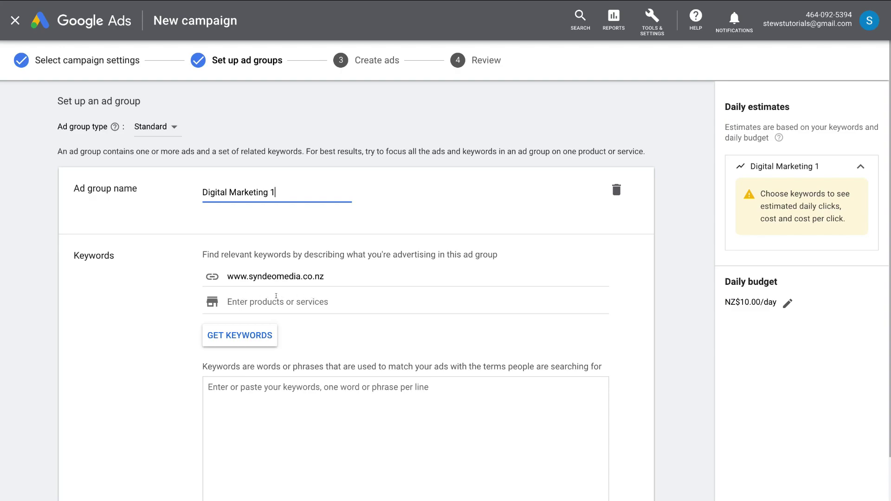
click(276, 295)
text(Digital Marketing)
key(Return)
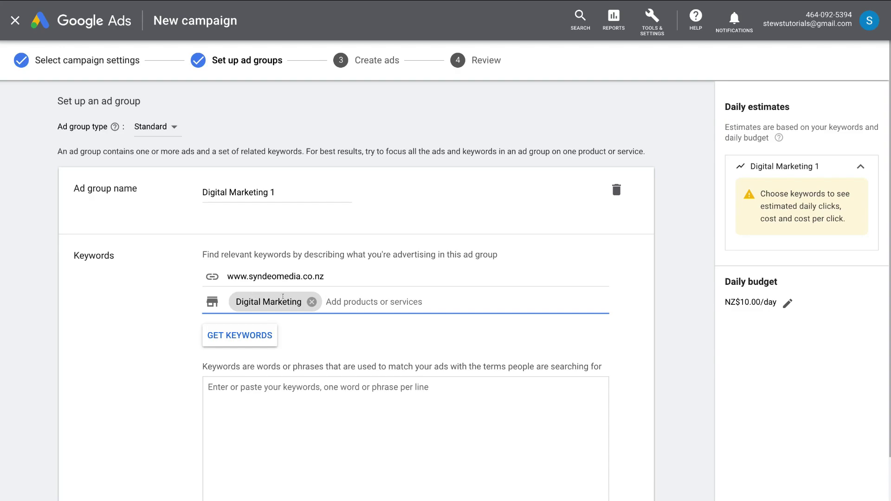
Step: Get keyword suggestions and set the keywords to marketing online, digital web marketing, Digital Marketing, marketing agency, digital marketing agency and digital marketing tauranga
click(241, 339)
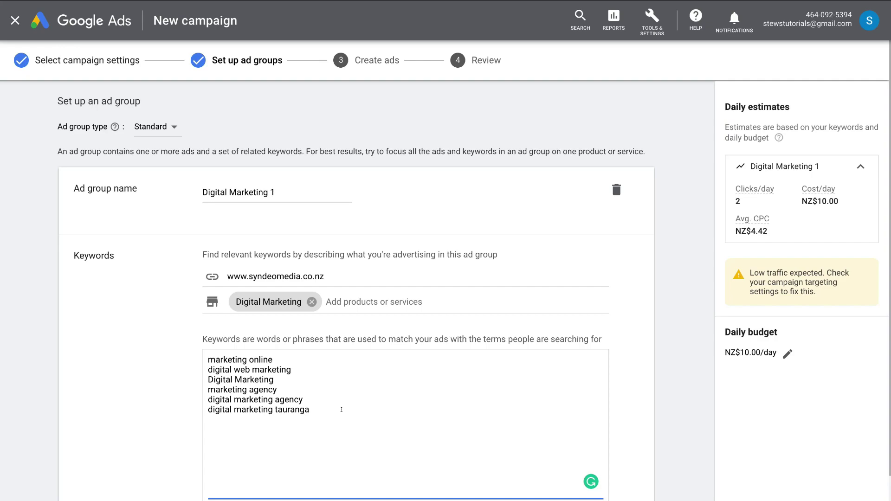
scroll(342, 410, down, 2)
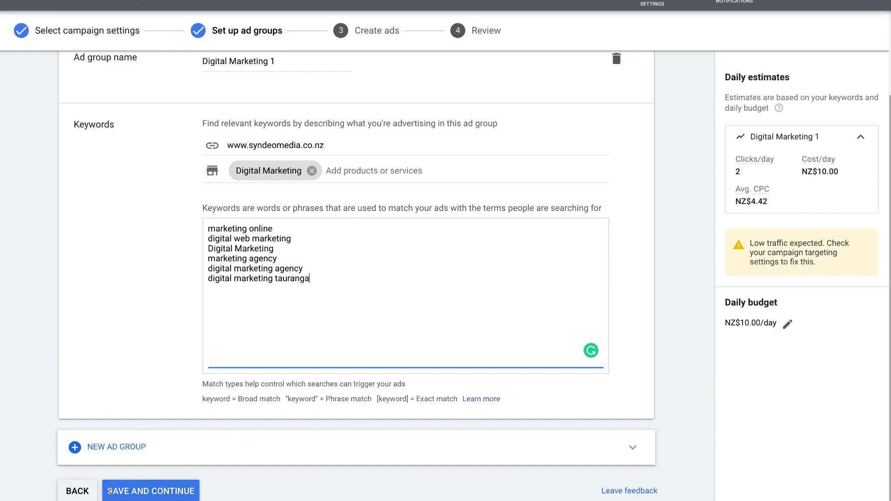
Step: Save the ad group with its keywords and look through the new search ad's URL, headline and description fields
click(159, 486)
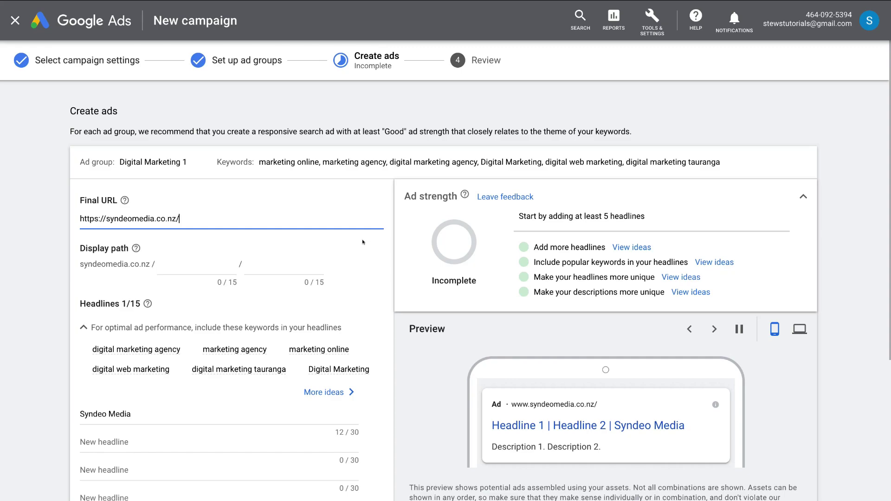
scroll(364, 240, down, 6)
scroll(362, 241, down, 1)
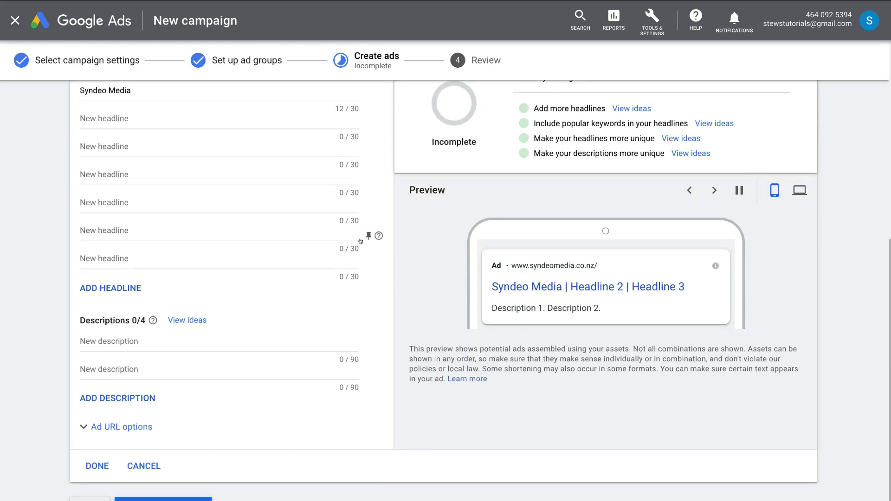
scroll(362, 242, up, 4)
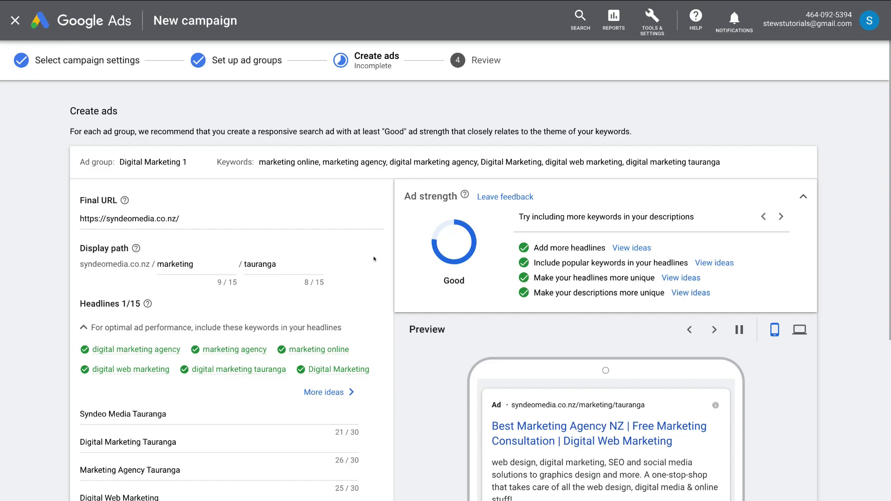
Step: Review the search ad's display path, headlines and descriptions against the mobile ad preview
scroll(374, 259, down, 3)
scroll(373, 259, down, 5)
scroll(375, 259, up, 2)
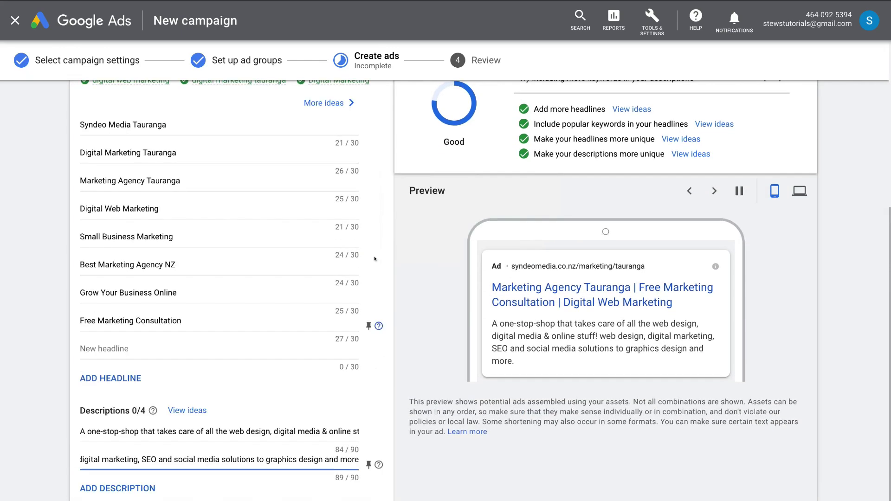
scroll(374, 259, up, 6)
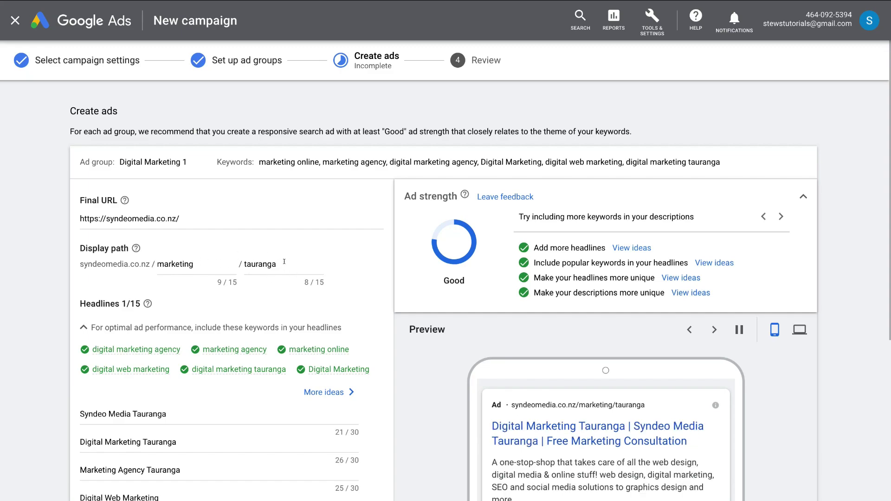
scroll(122, 303, down, 2)
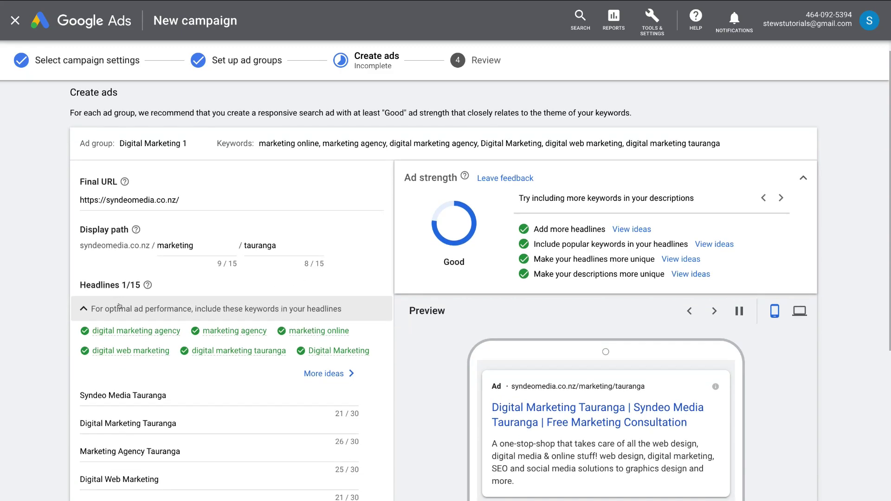
scroll(120, 306, down, 1)
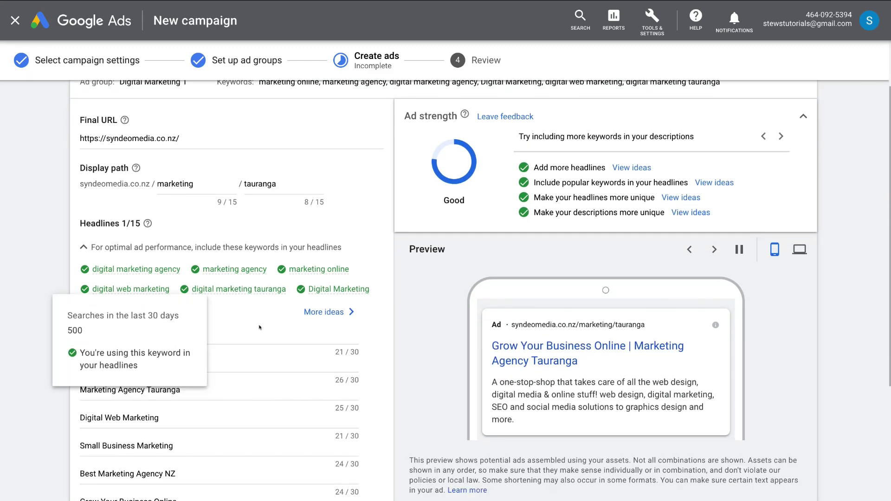
scroll(251, 325, down, 4)
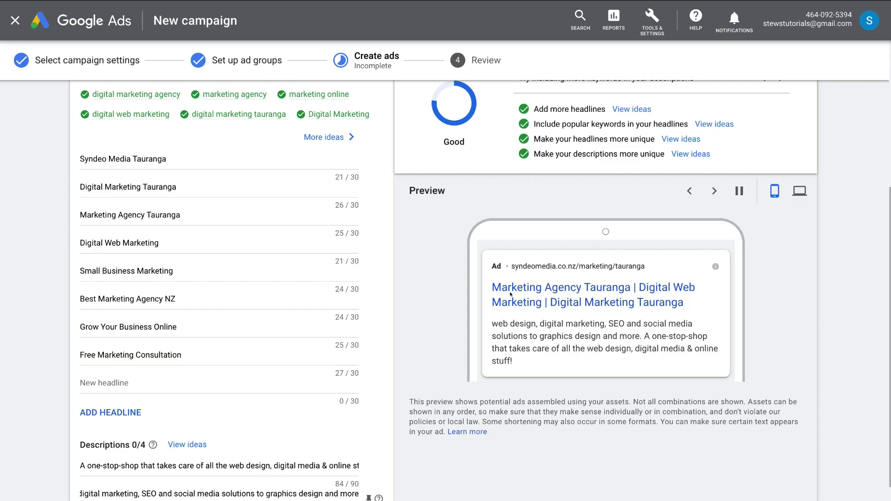
scroll(278, 270, up, 2)
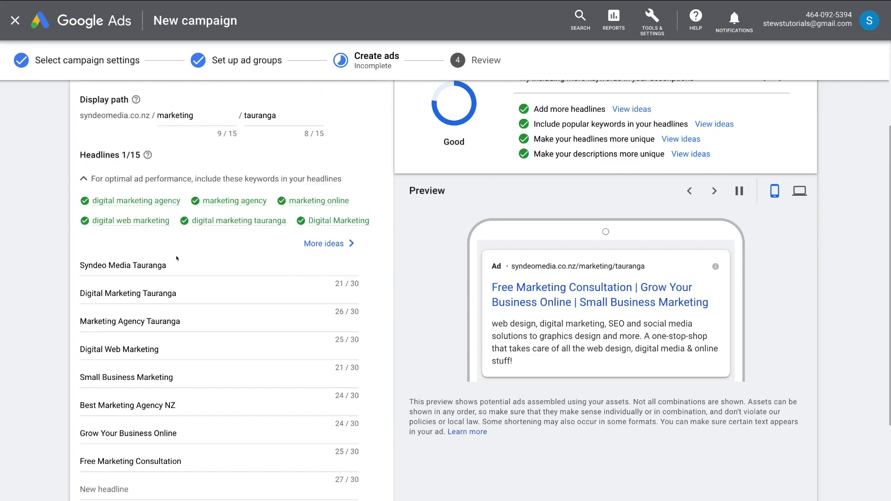
scroll(277, 258, down, 2)
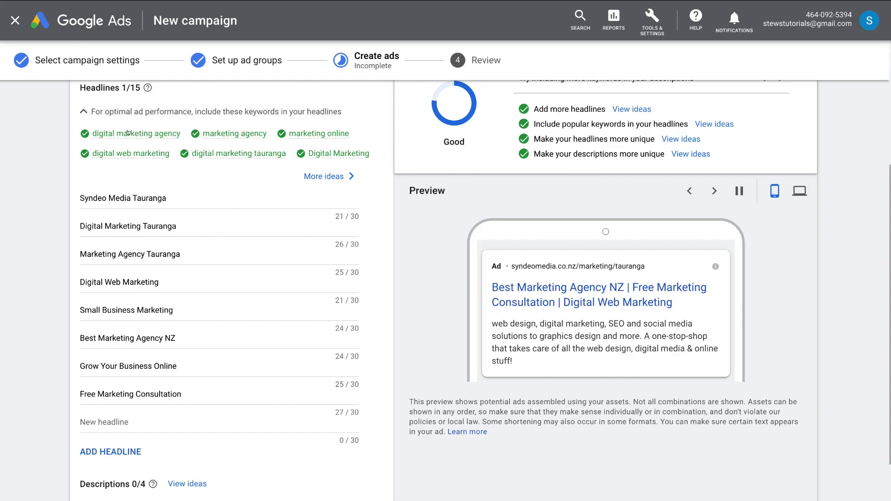
Step: Compare the suggested keywords with the ad's headlines, and examine how headlines and descriptions combine in the preview
mouse_move(100, 134)
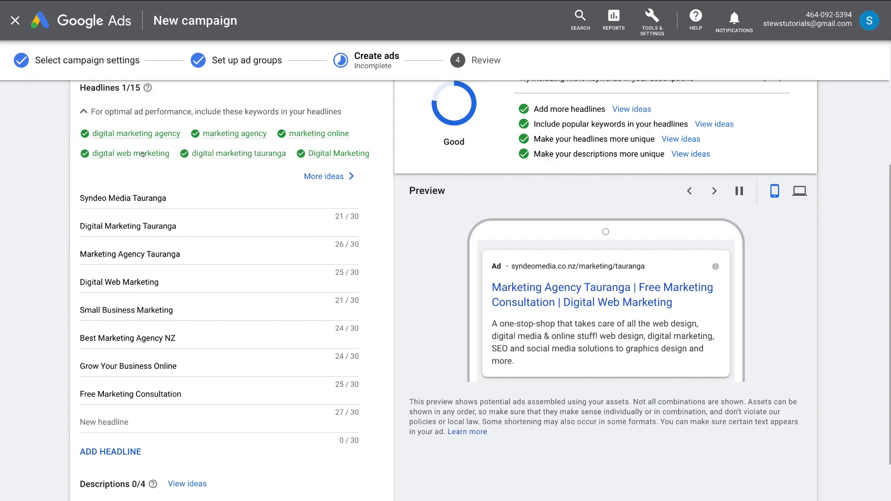
mouse_move(132, 155)
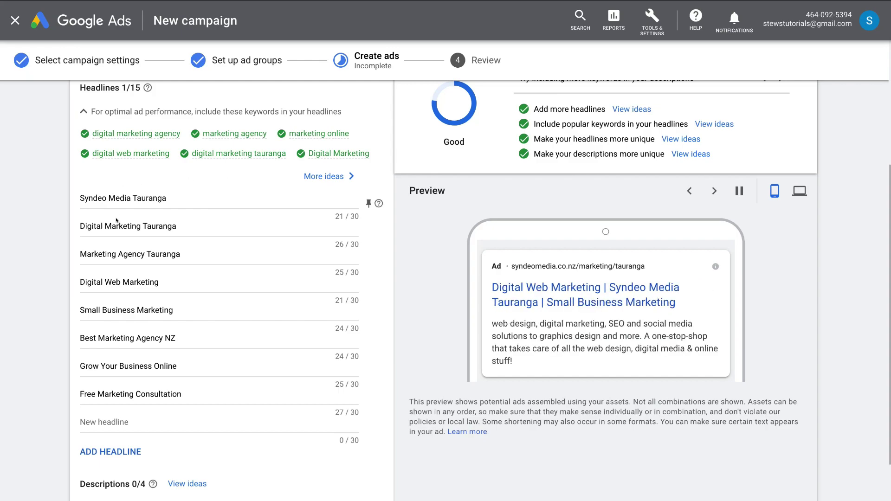
scroll(116, 340, down, 1)
scroll(117, 341, down, 2)
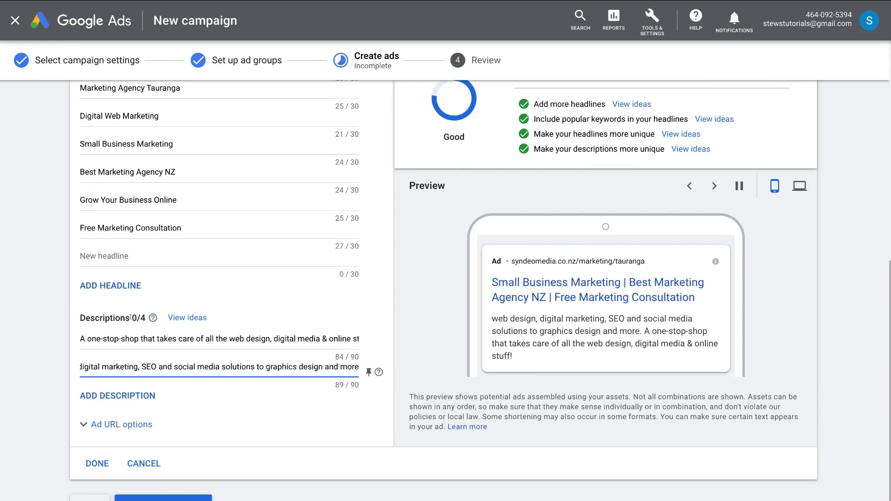
scroll(163, 320, up, 2)
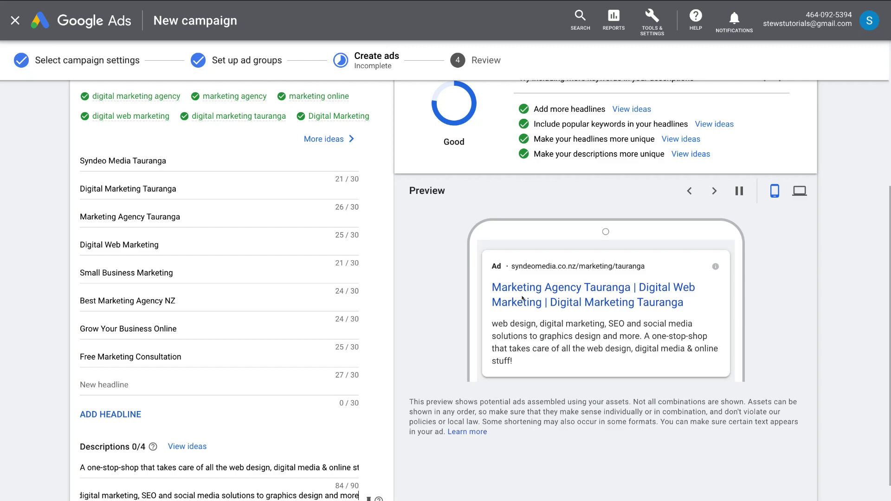
scroll(163, 266, down, 3)
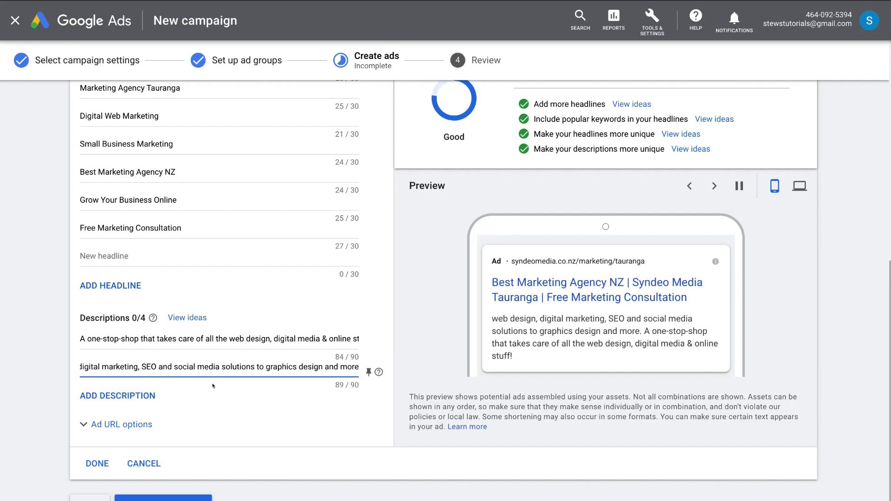
scroll(354, 254, up, 3)
scroll(353, 254, up, 6)
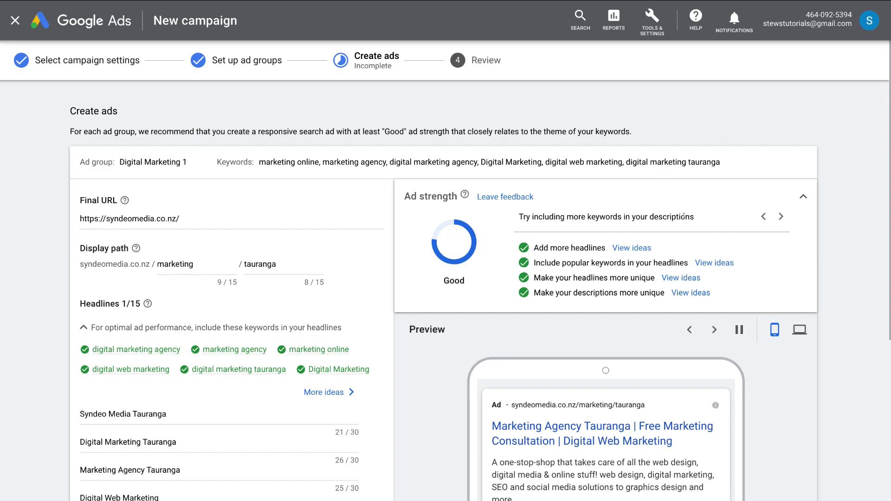
Step: Check the ad strength suggestions and switch the ad preview to the desktop version
scroll(333, 313, down, 5)
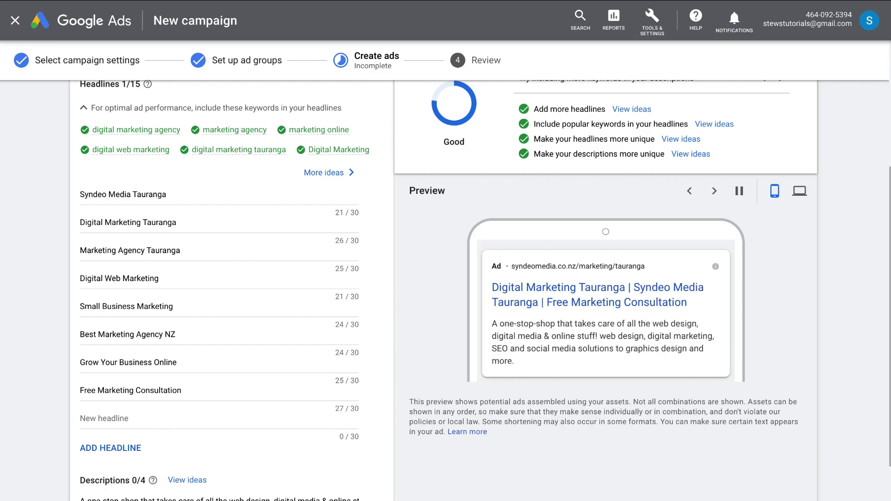
scroll(545, 174, up, 3)
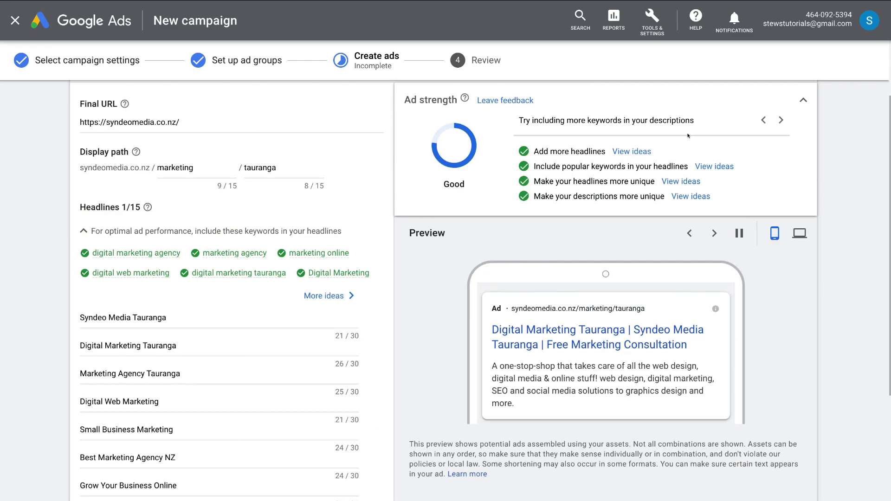
click(781, 120)
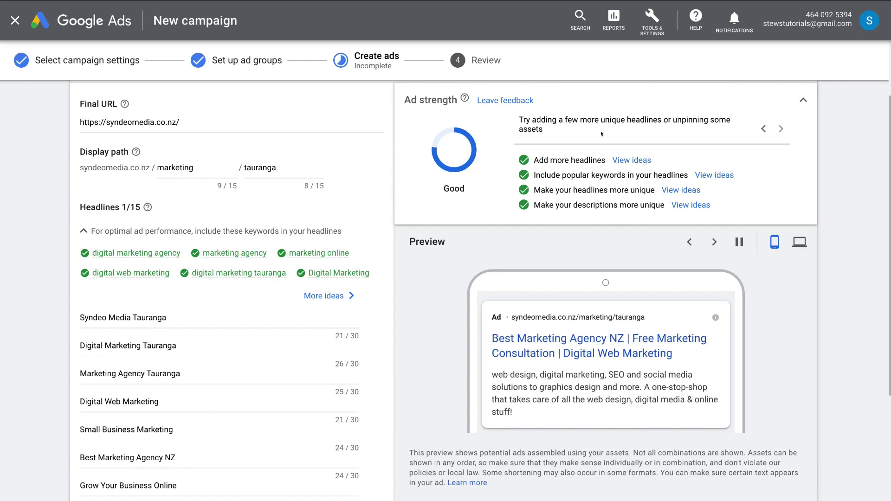
scroll(760, 216, up, 2)
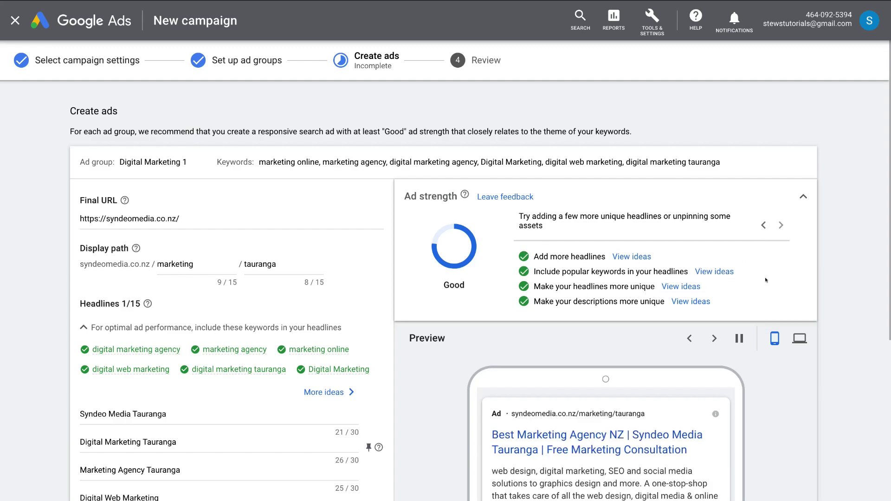
scroll(651, 293, down, 5)
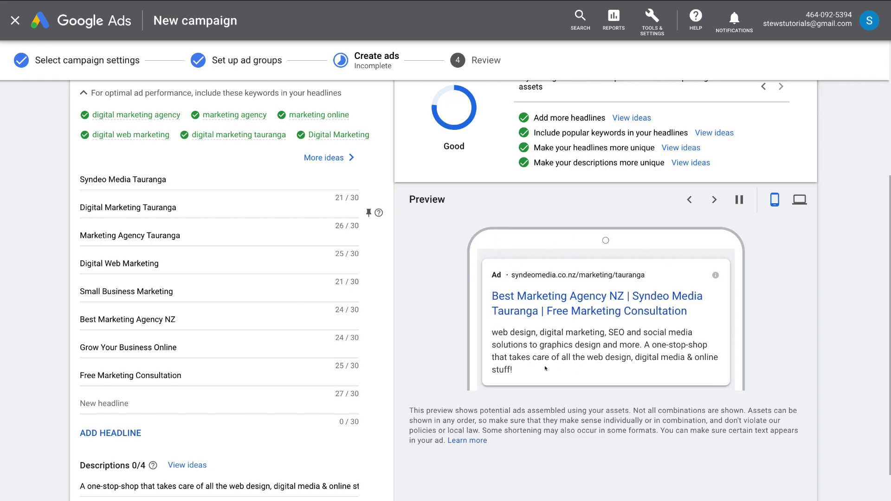
click(796, 199)
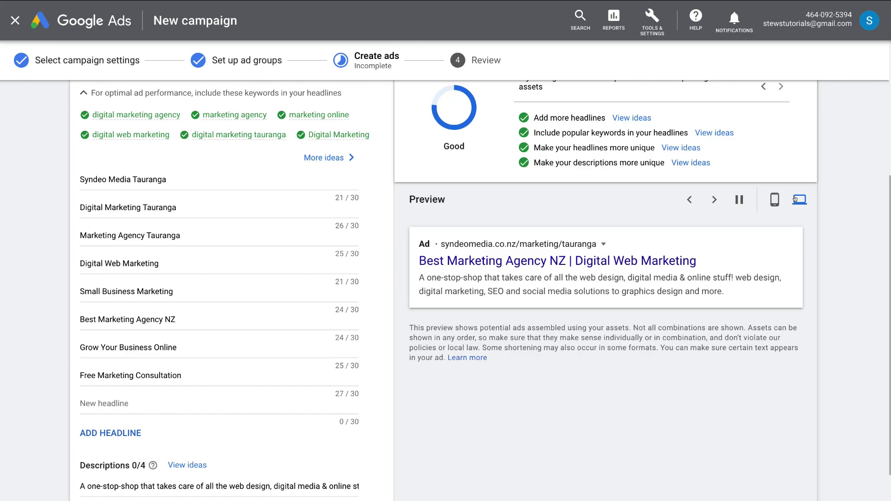
Step: Save the responsive search ad and publish the campaign
scroll(795, 199, down, 3)
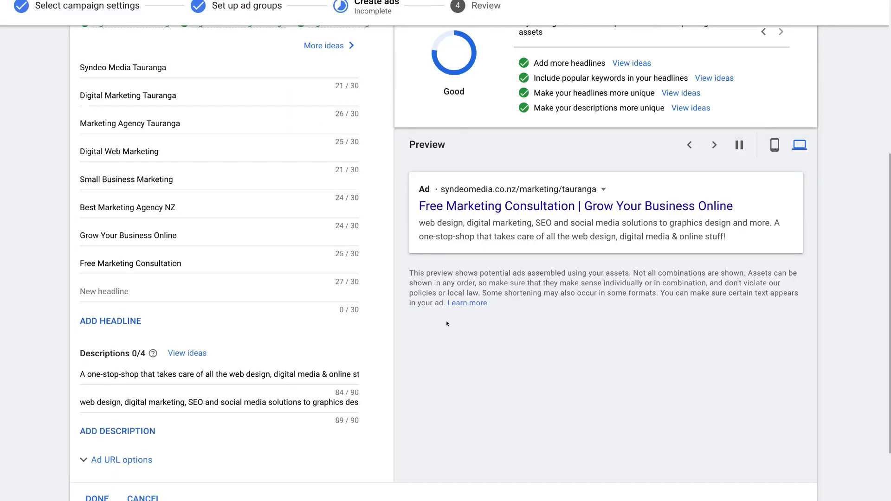
scroll(446, 324, down, 2)
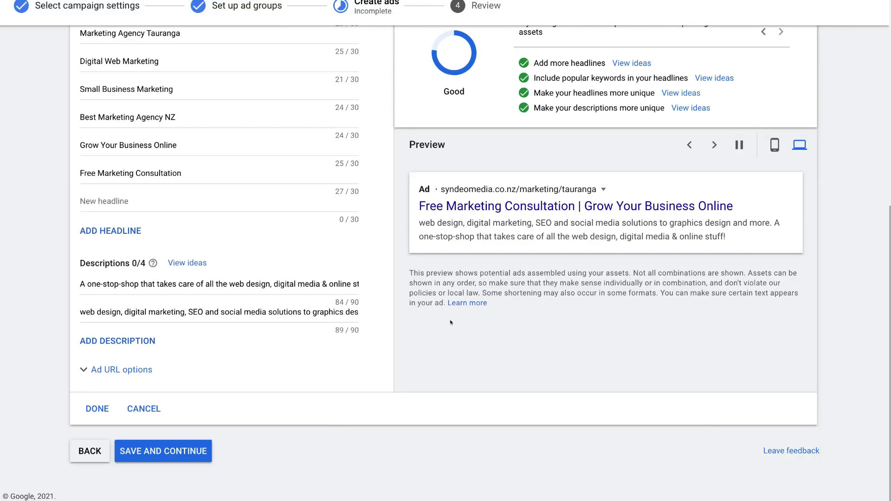
click(175, 446)
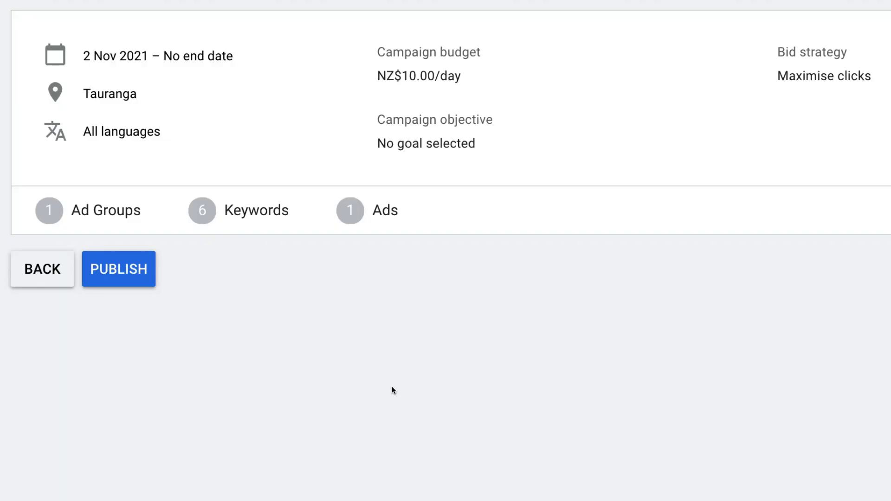
click(116, 270)
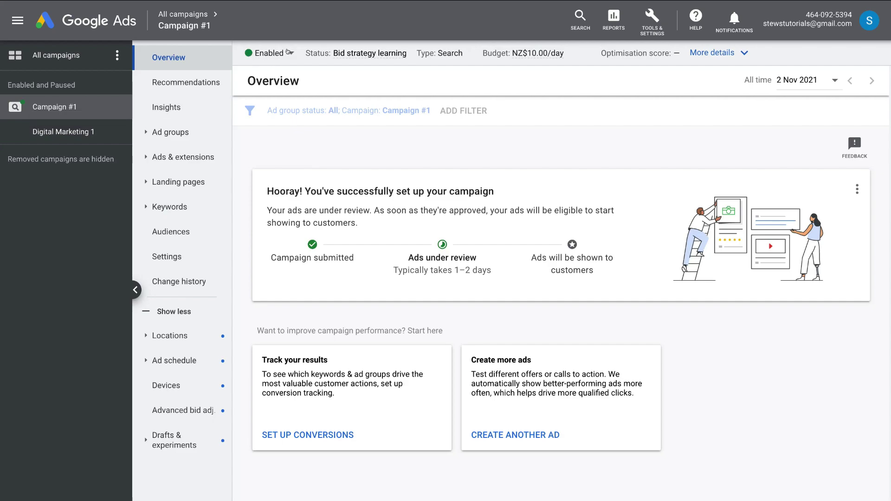
Step: Pause Campaign #1 and open the ads of the Digital Marketing 1 ad group to check the ad's status
click(286, 51)
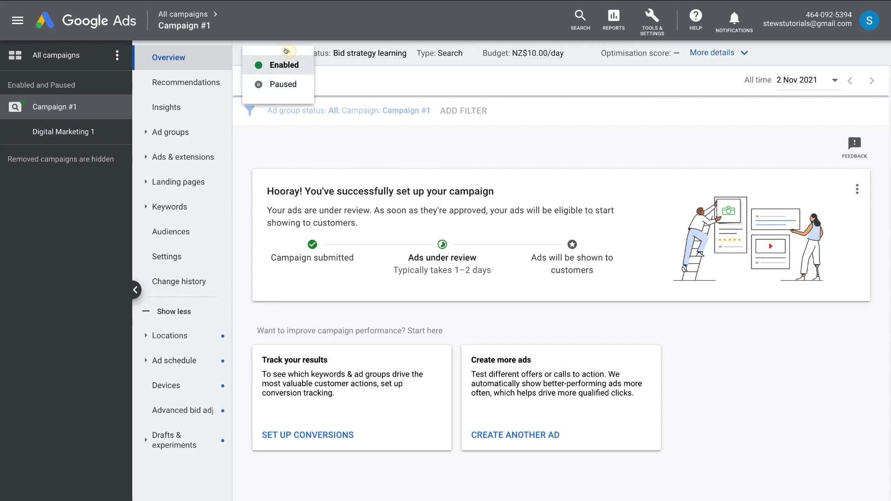
click(271, 82)
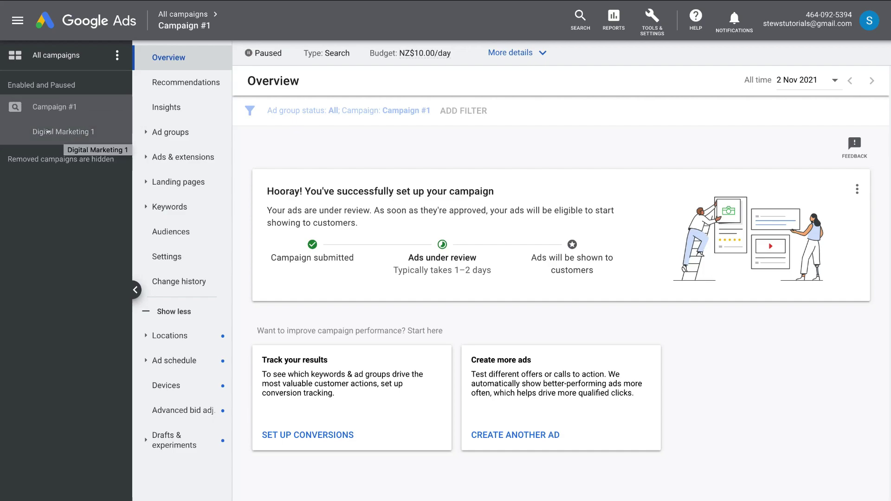
click(72, 124)
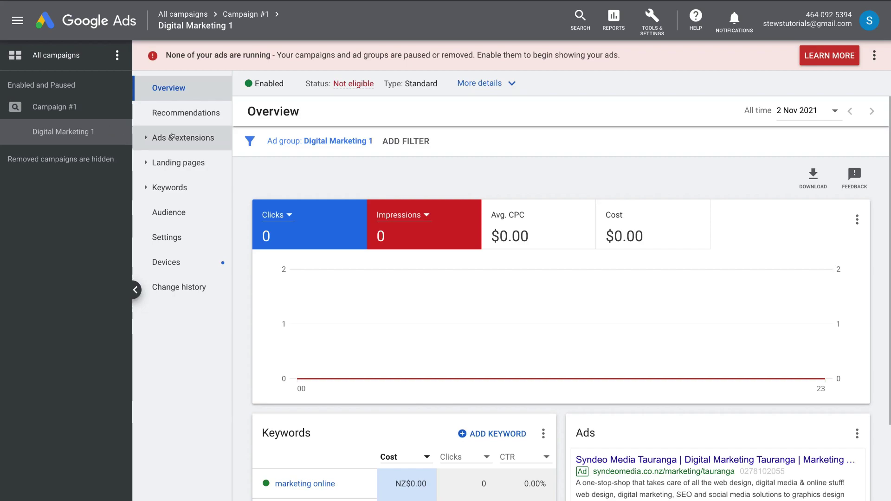
click(183, 135)
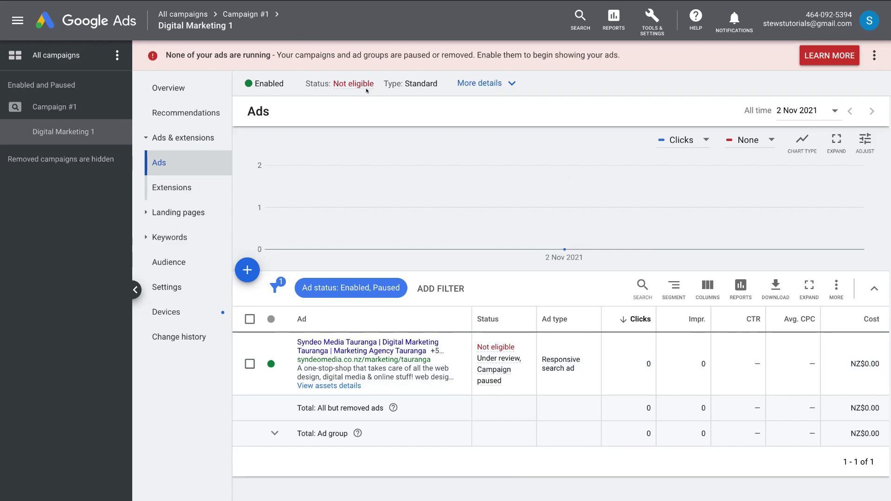
mouse_move(506, 352)
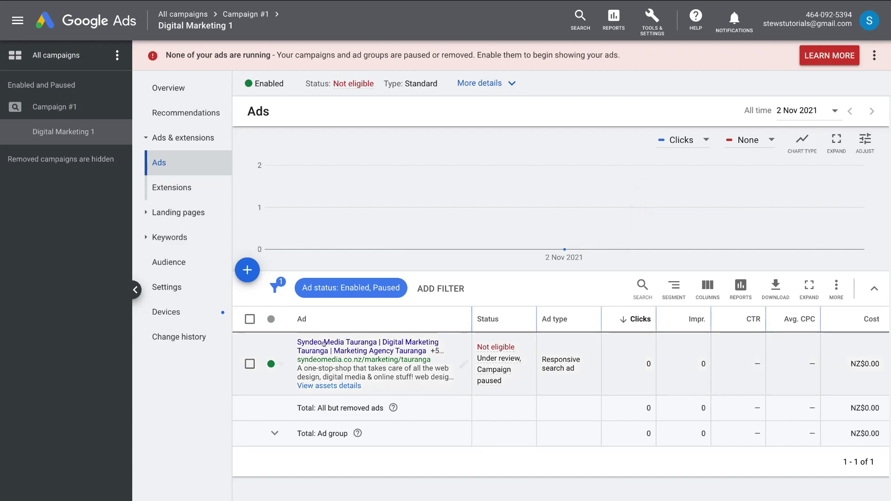
Step: Try to set Campaign #1 back to Enabled and return to the ads of the Digital Marketing 1 ad group
click(74, 108)
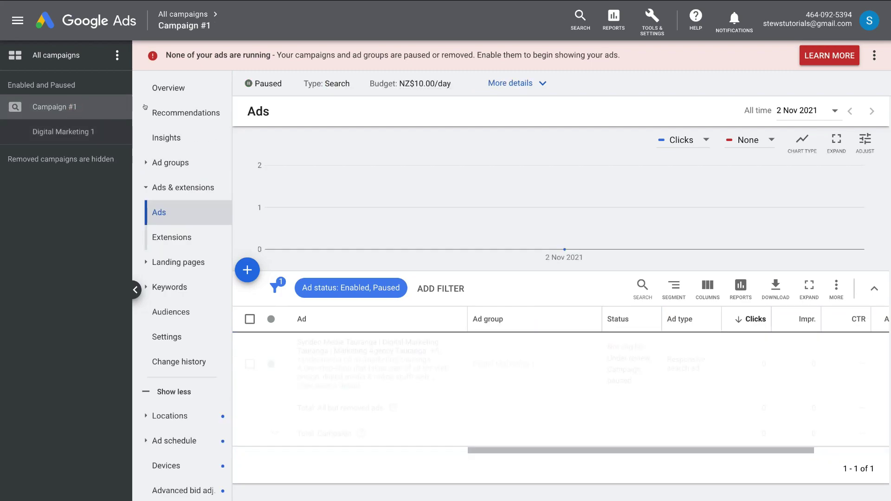
click(273, 83)
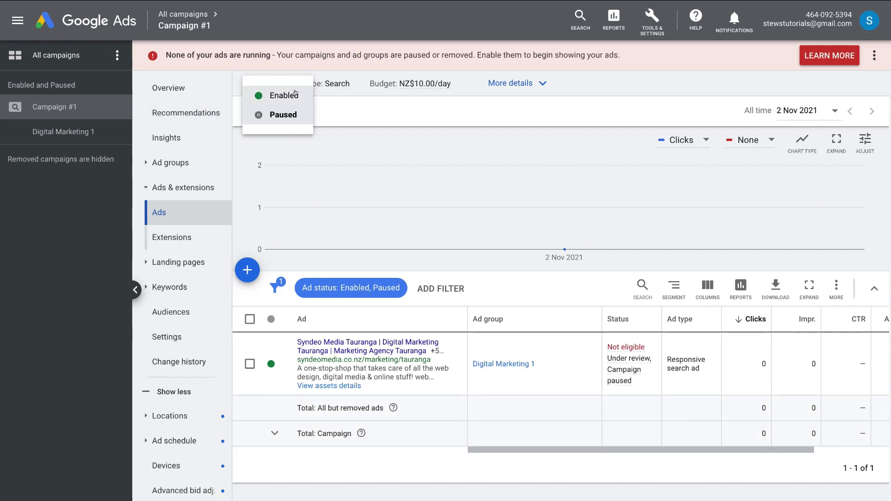
click(296, 96)
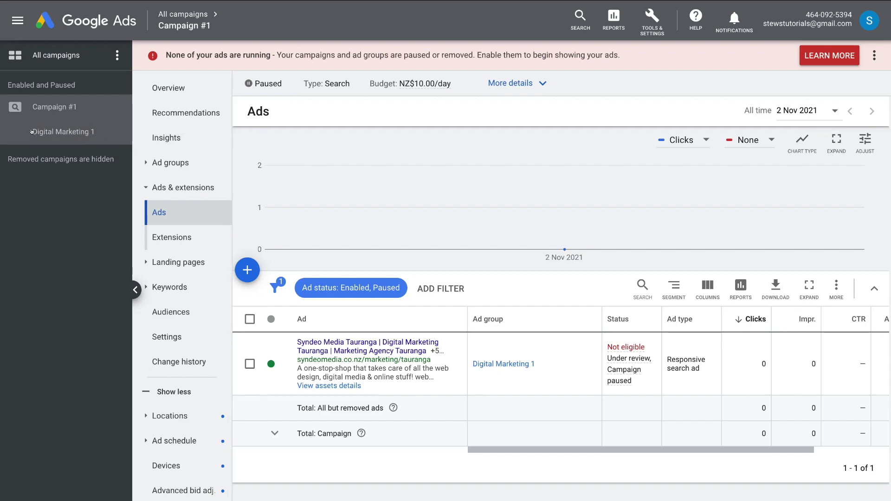
click(62, 132)
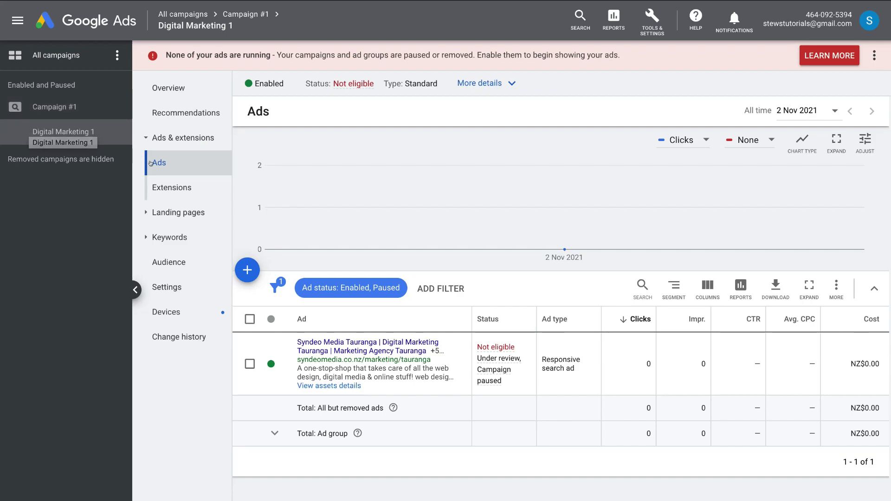
Step: Check which ad types can be added to the Digital Marketing 1 ad group, without creating a new ad
mouse_move(277, 357)
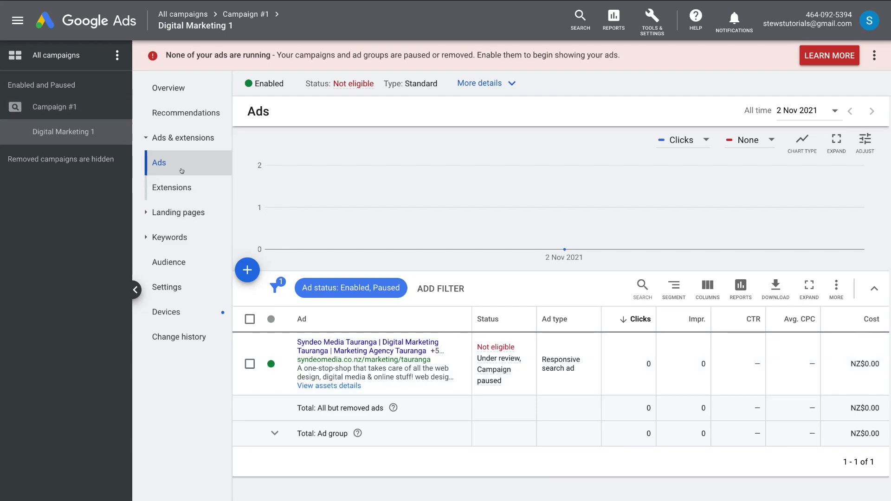
mouse_move(327, 358)
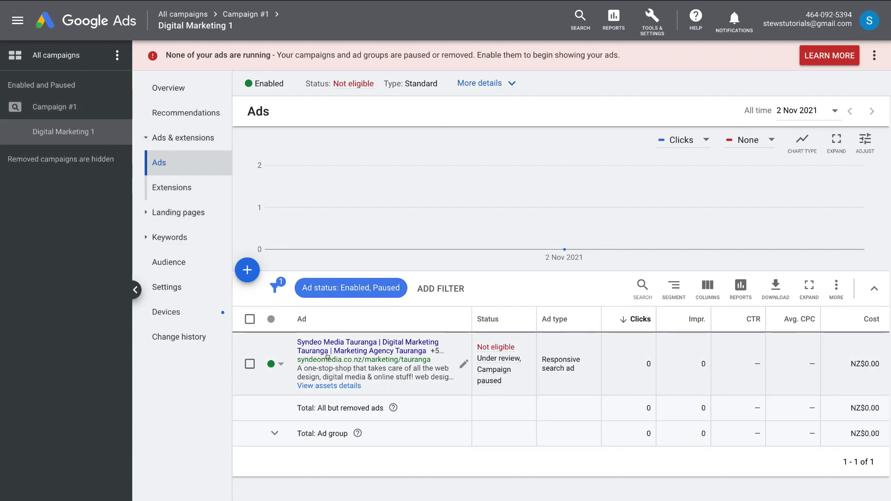
click(246, 268)
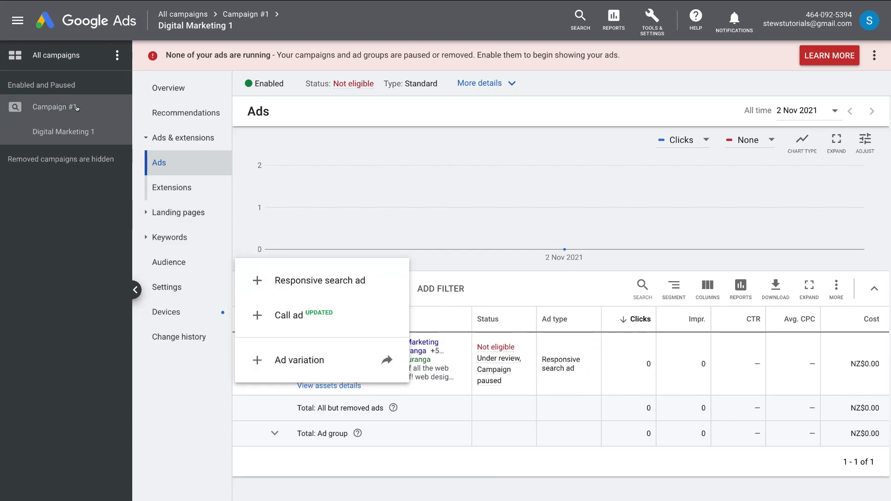
click(242, 143)
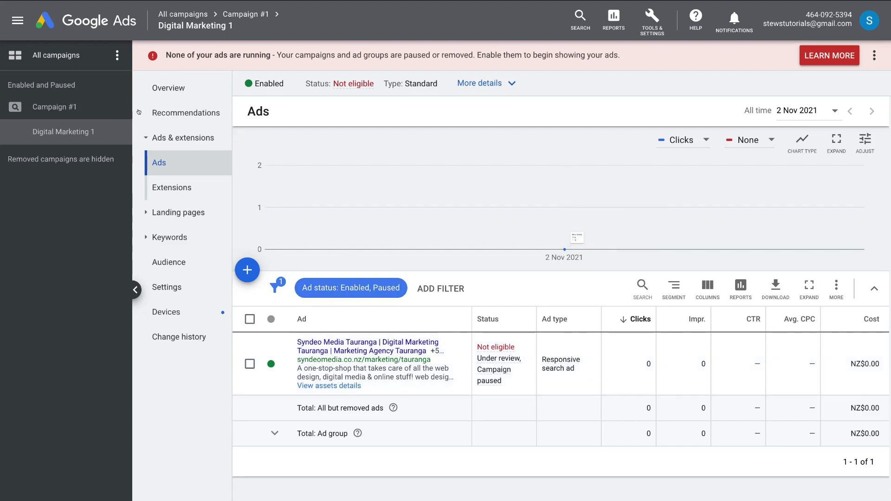
Step: Switch from the ad group to Campaign #1 and open the campaign's overview
click(55, 104)
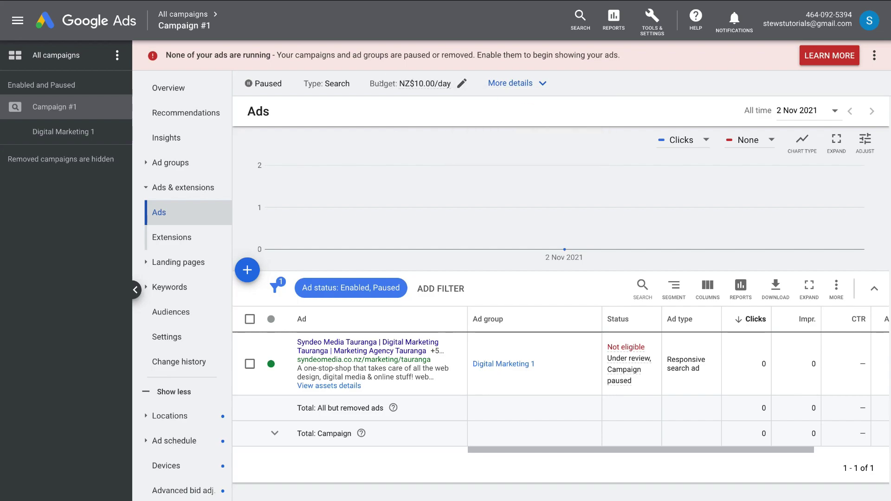
mouse_move(431, 84)
click(168, 87)
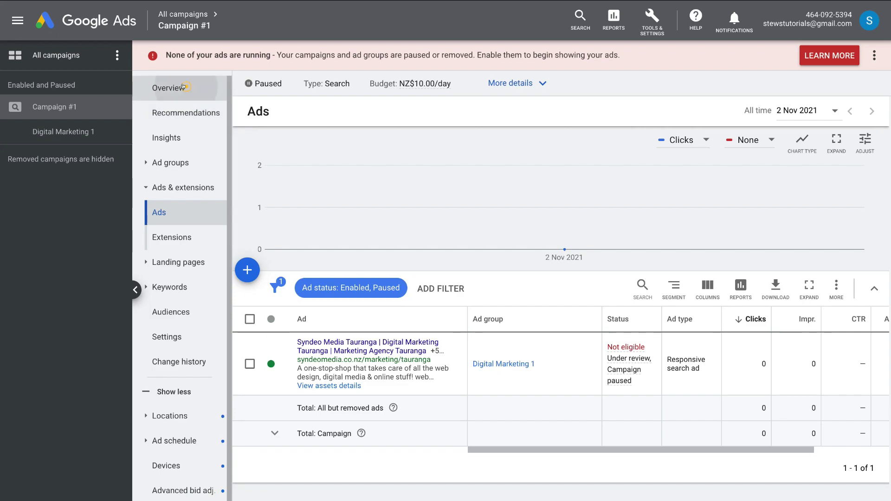